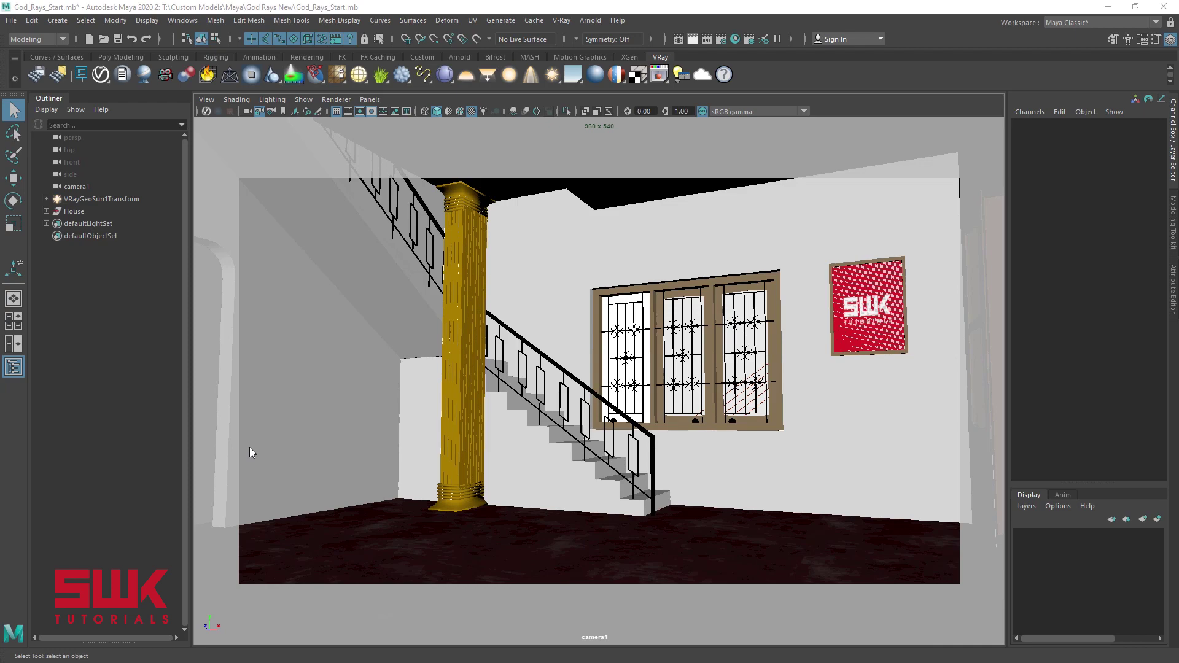
- Render the staircase camera view in V-Ray and nudge the frame buffer window aside
click(694, 38)
drag(629, 115, 604, 101)
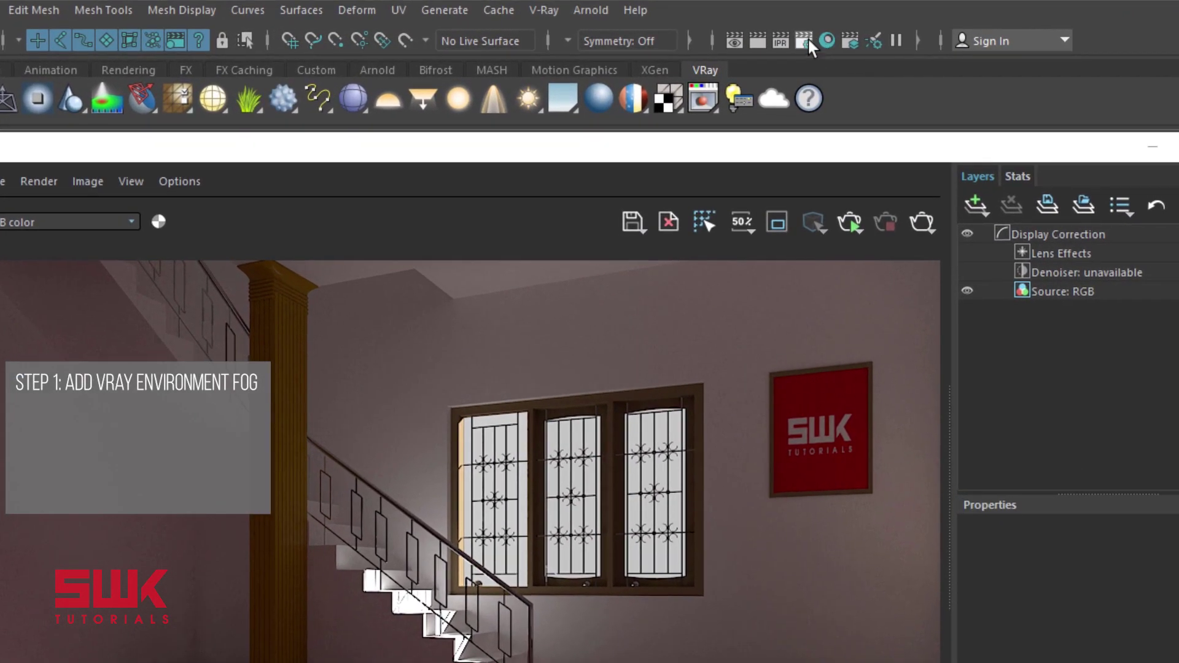
- Enable Use environment volume in the Volumetrics overrides and list V-Ray volumetric nodes for it
click(809, 39)
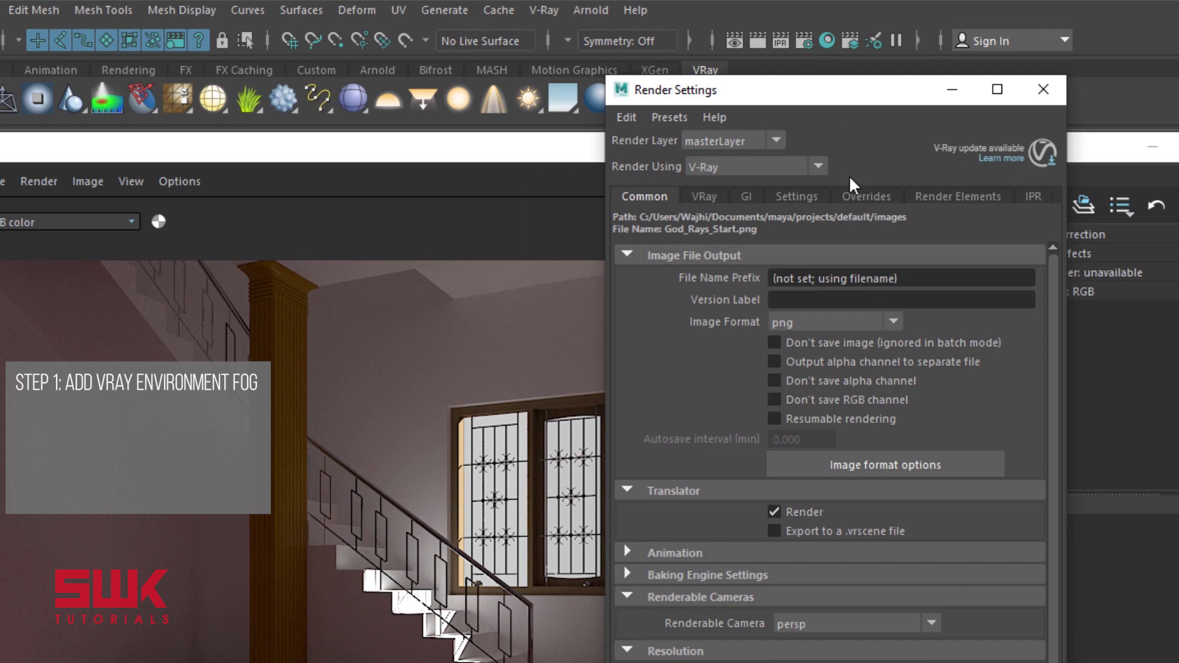
click(857, 195)
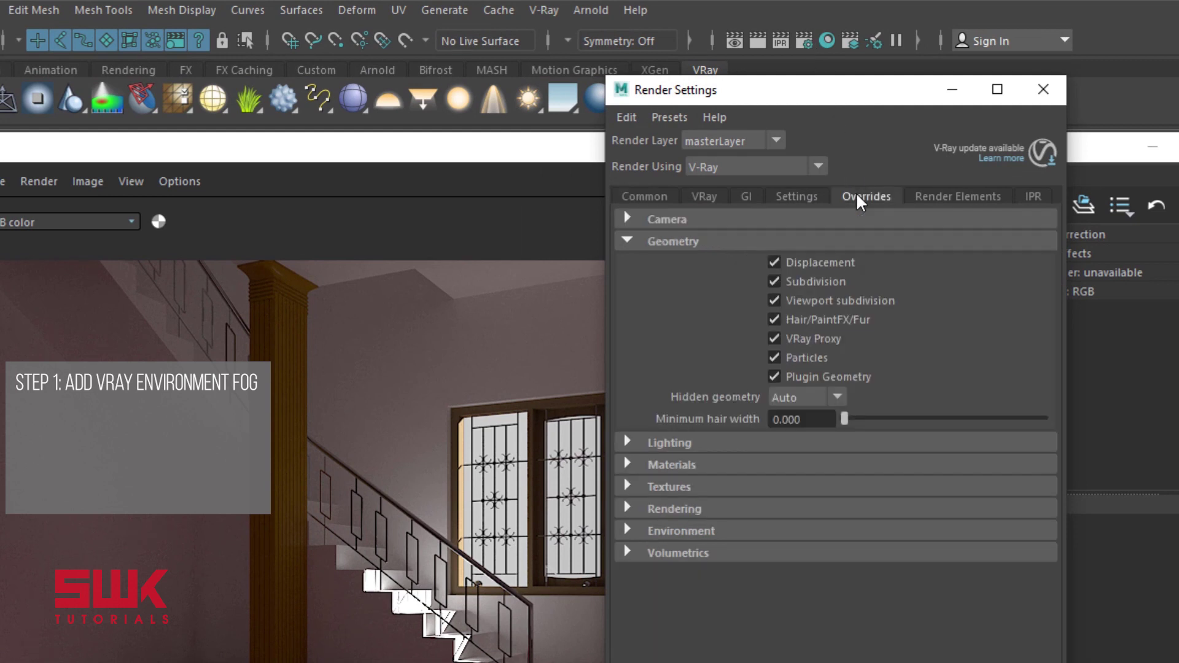
click(792, 245)
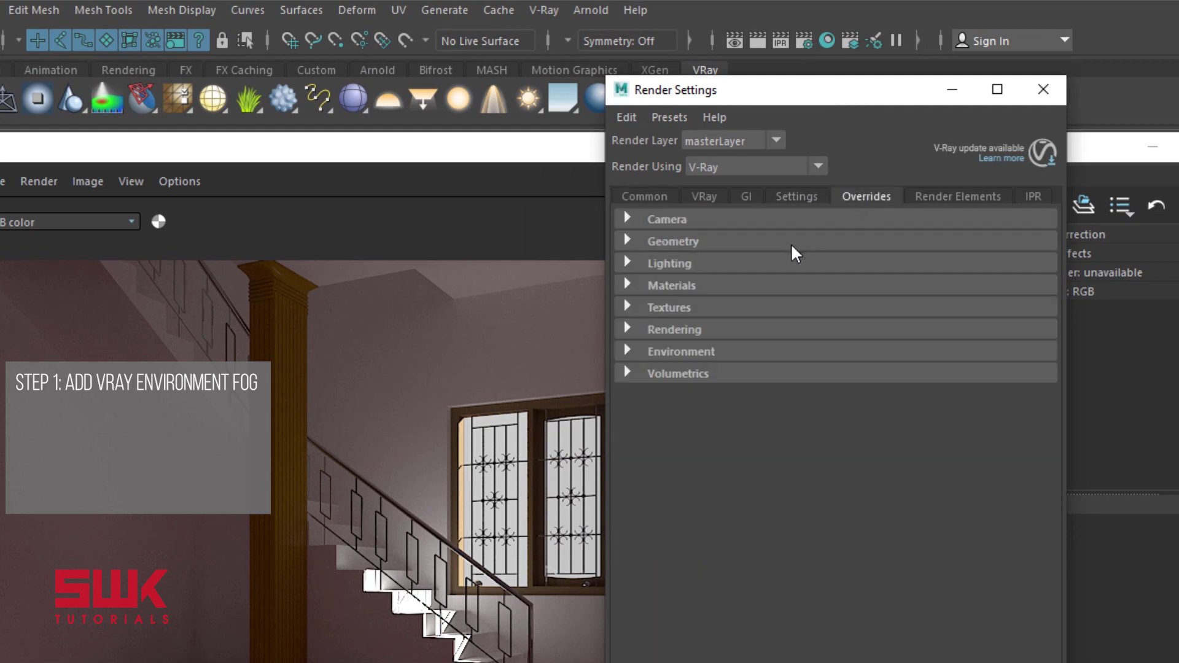
click(675, 376)
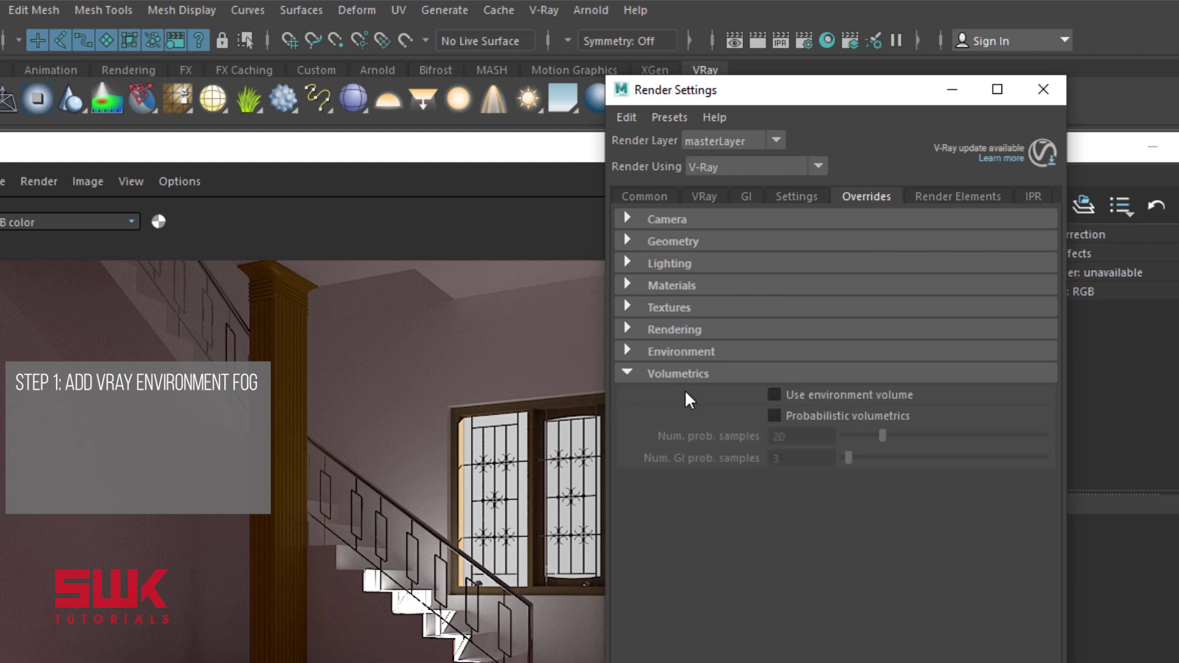
click(773, 394)
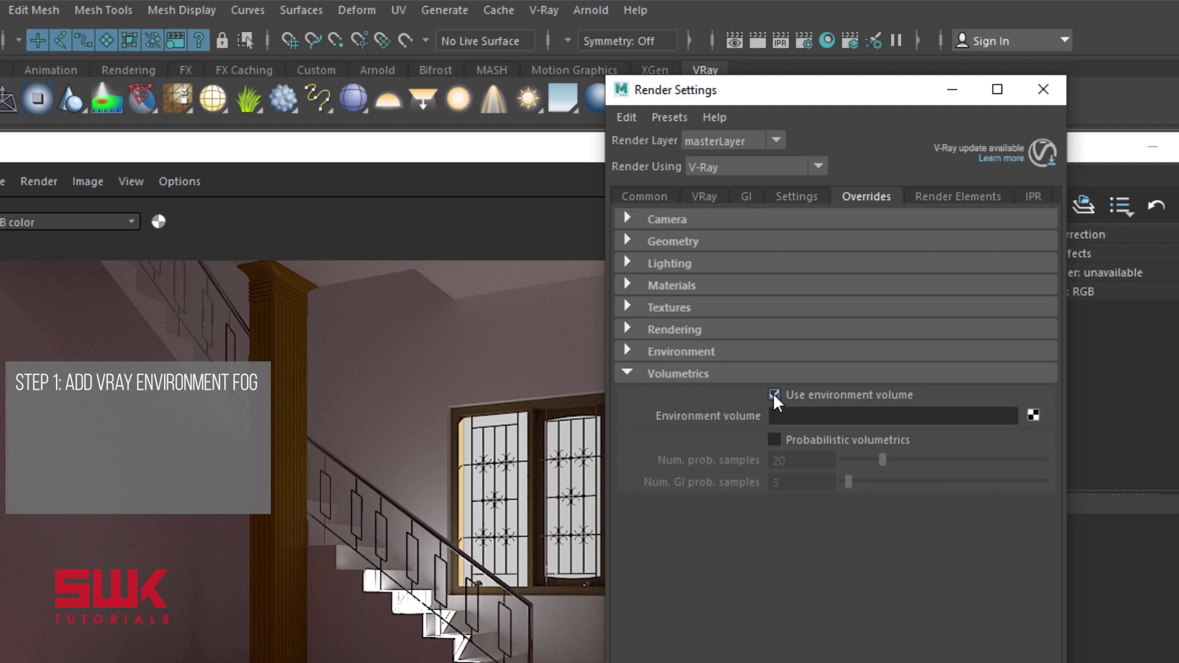
click(1030, 416)
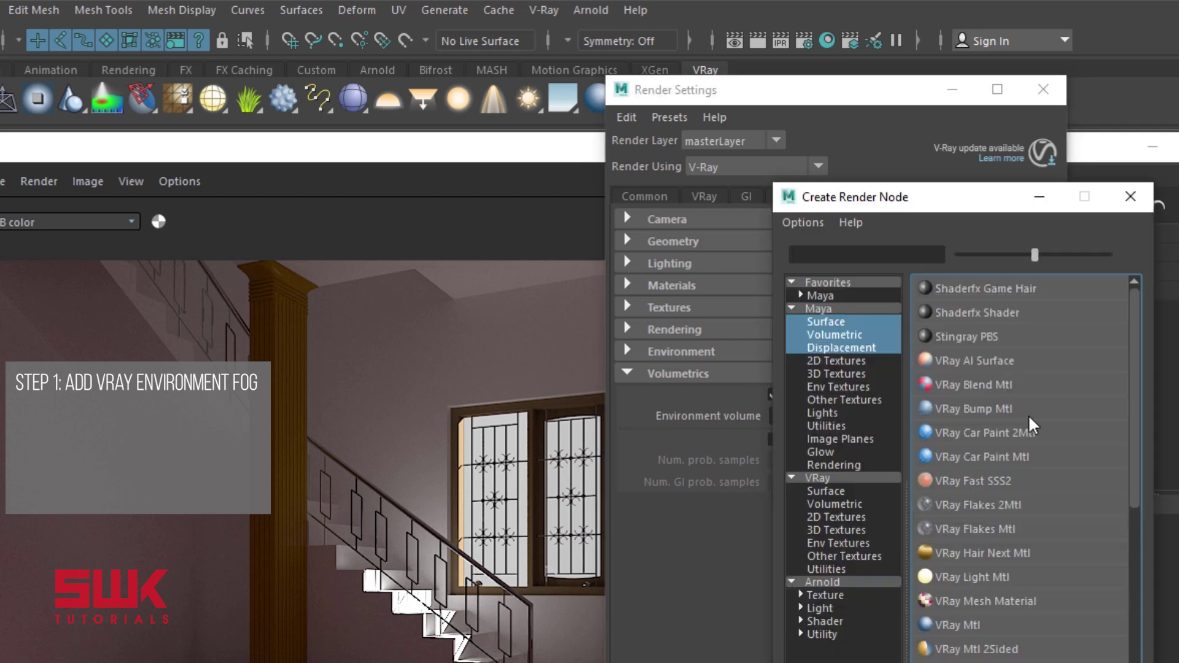
click(838, 503)
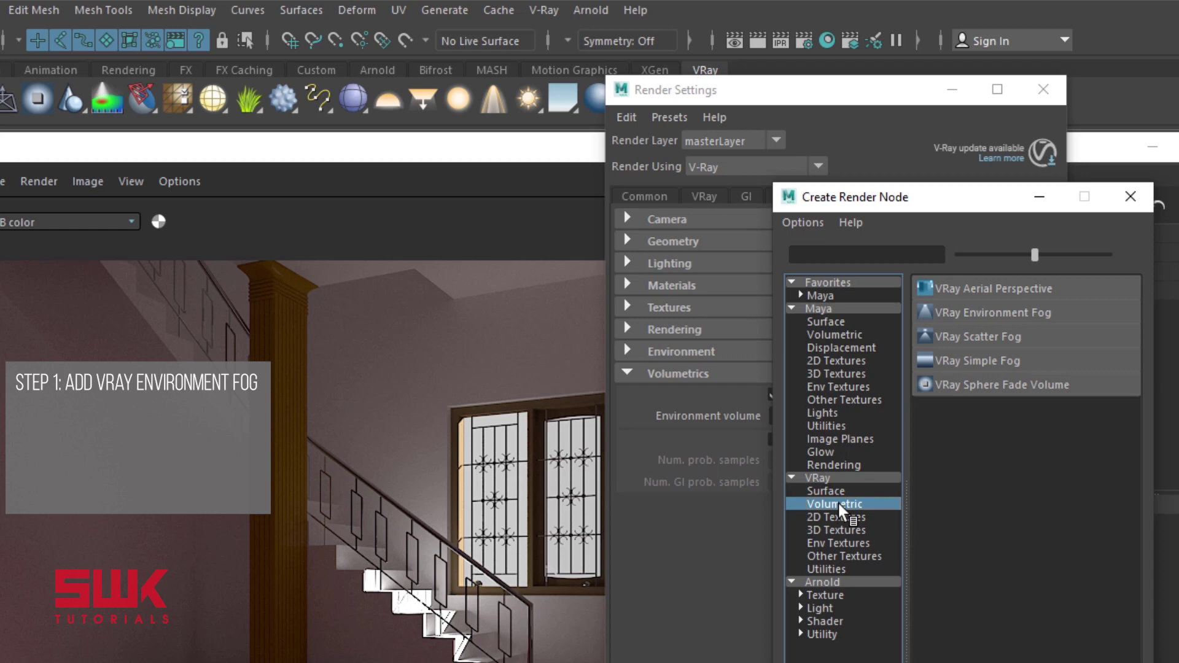
- Assign a VRay Environment Fog as the environment volume and re-render in the frame buffer
click(975, 311)
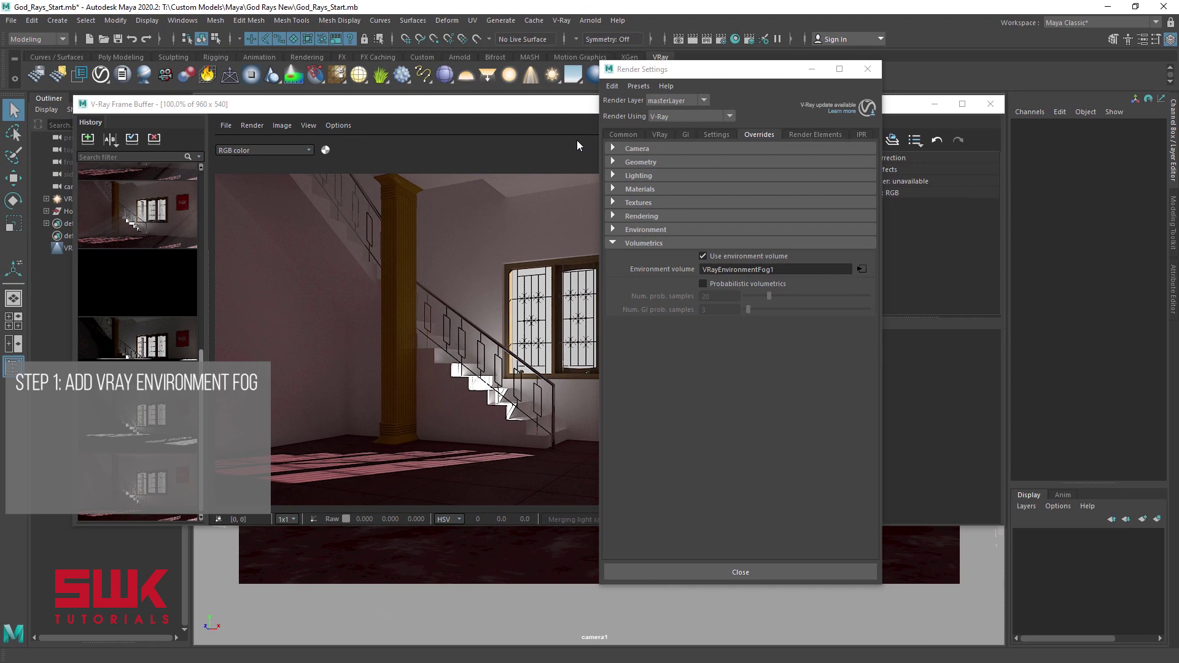
click(577, 140)
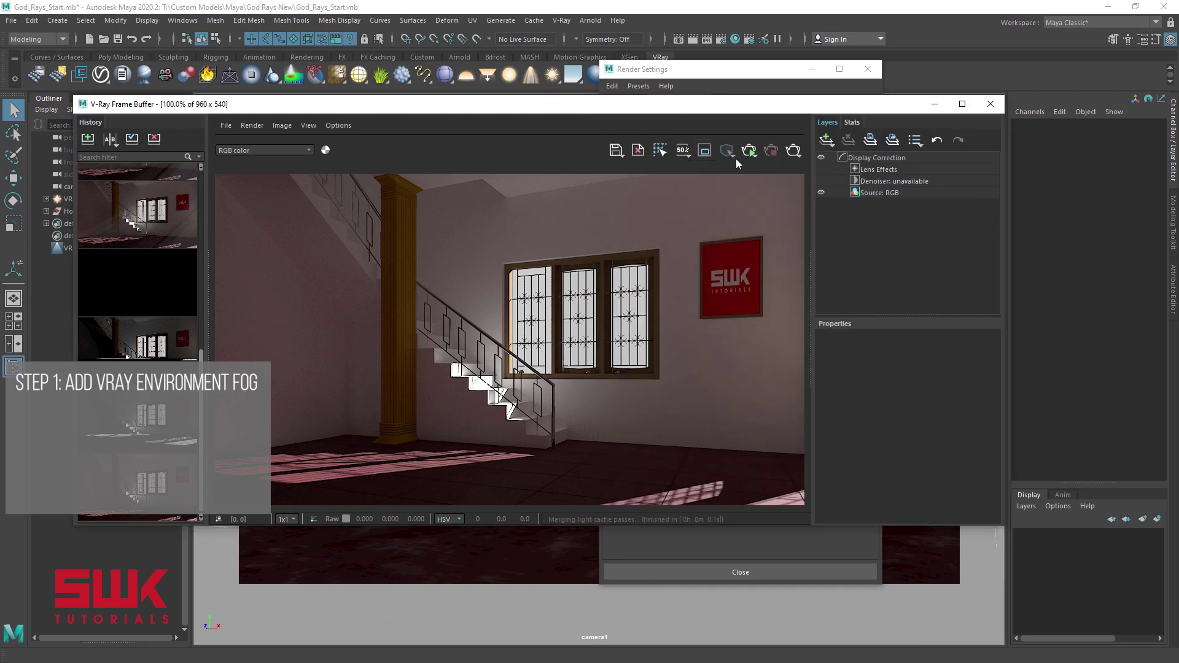
click(792, 151)
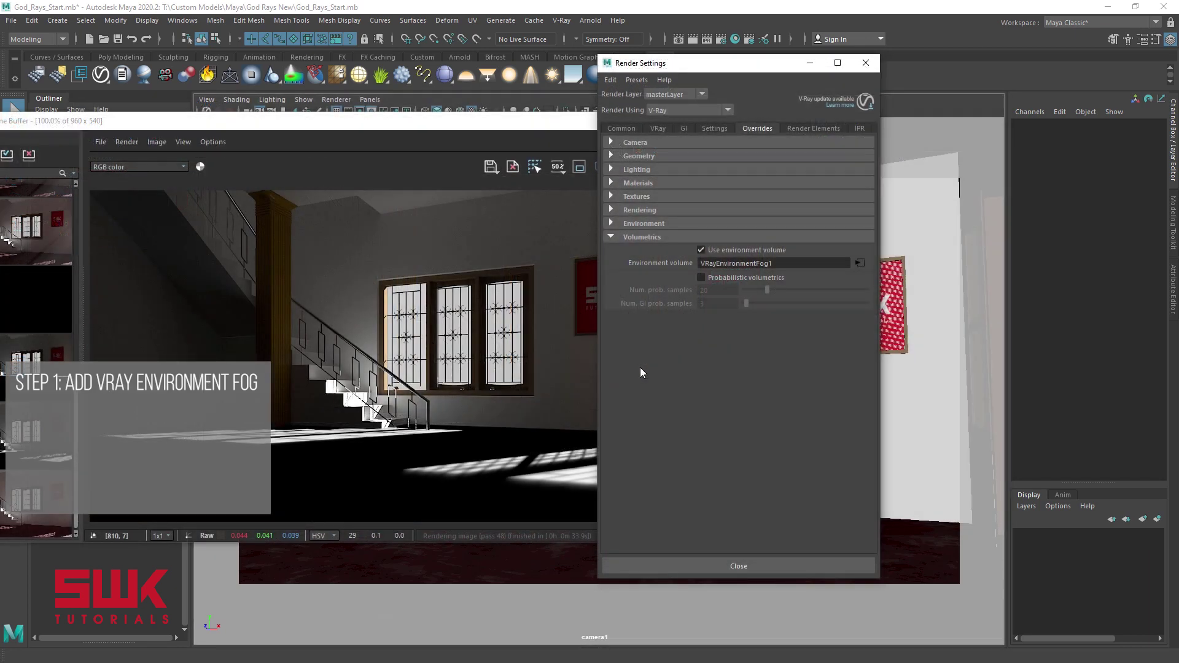
- Set VRayEnvironmentFog1's Fog height to 200 and re-render the stairwell
click(861, 262)
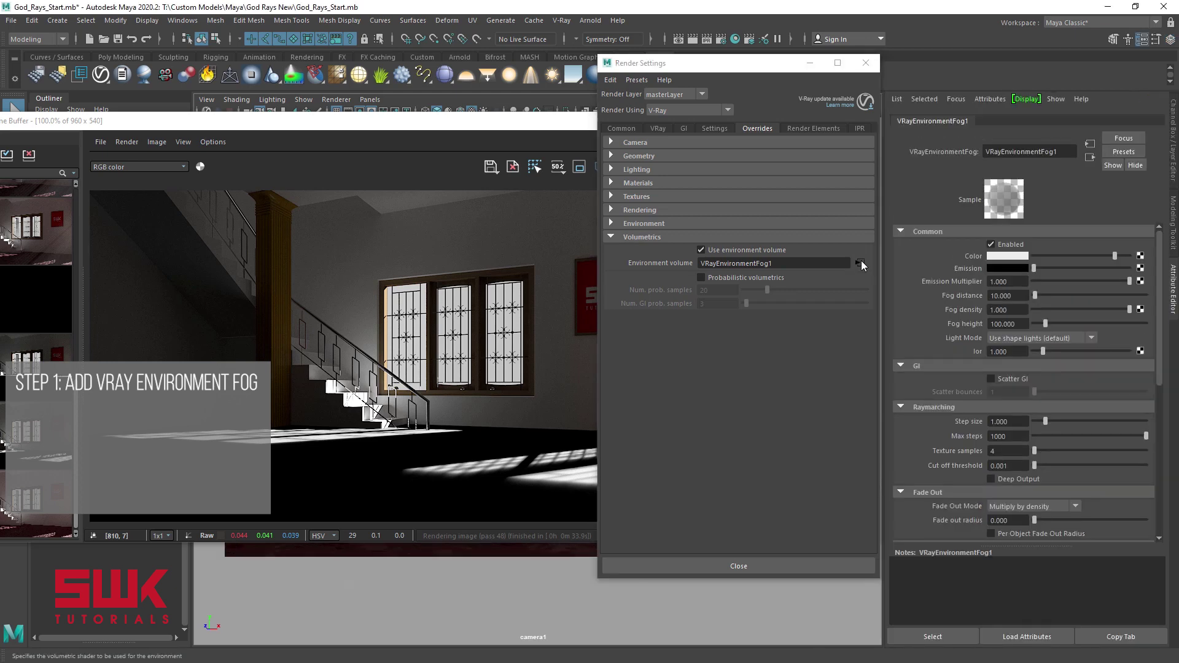
click(484, 307)
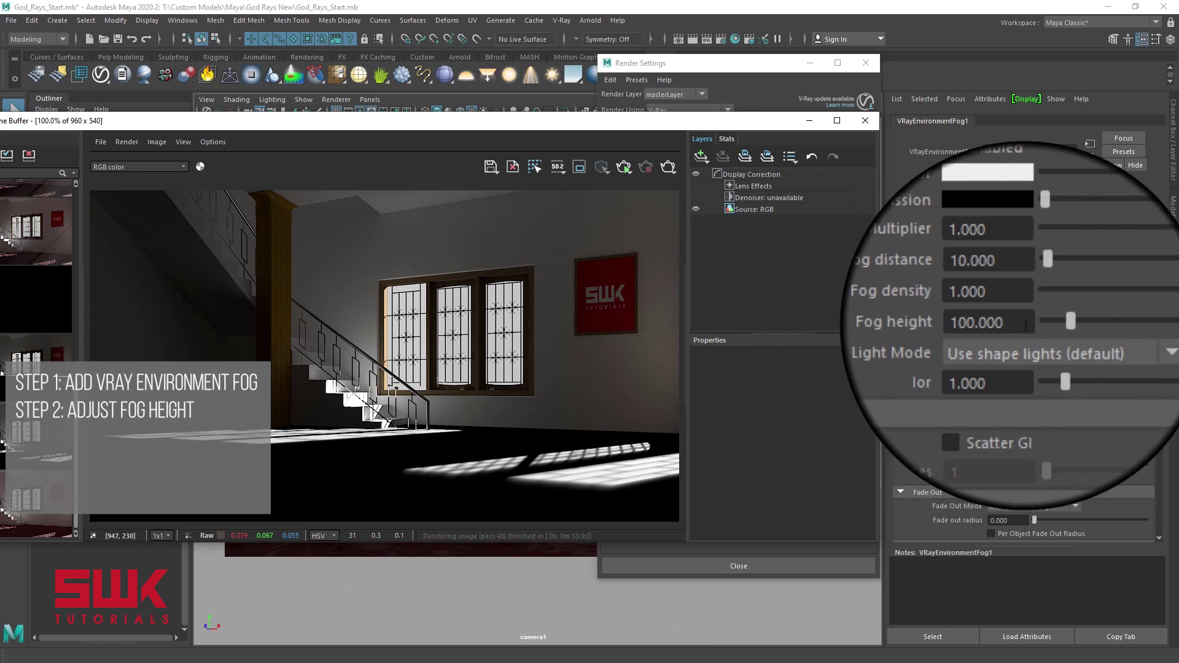
click(1044, 323)
text(200)
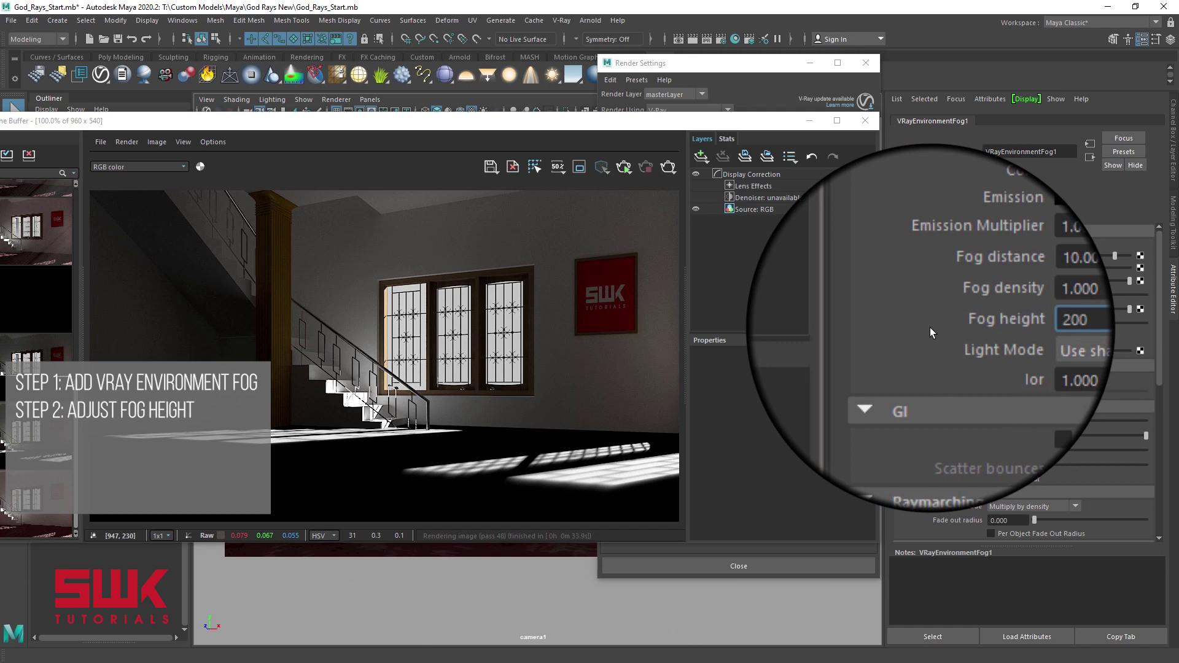
key(Return)
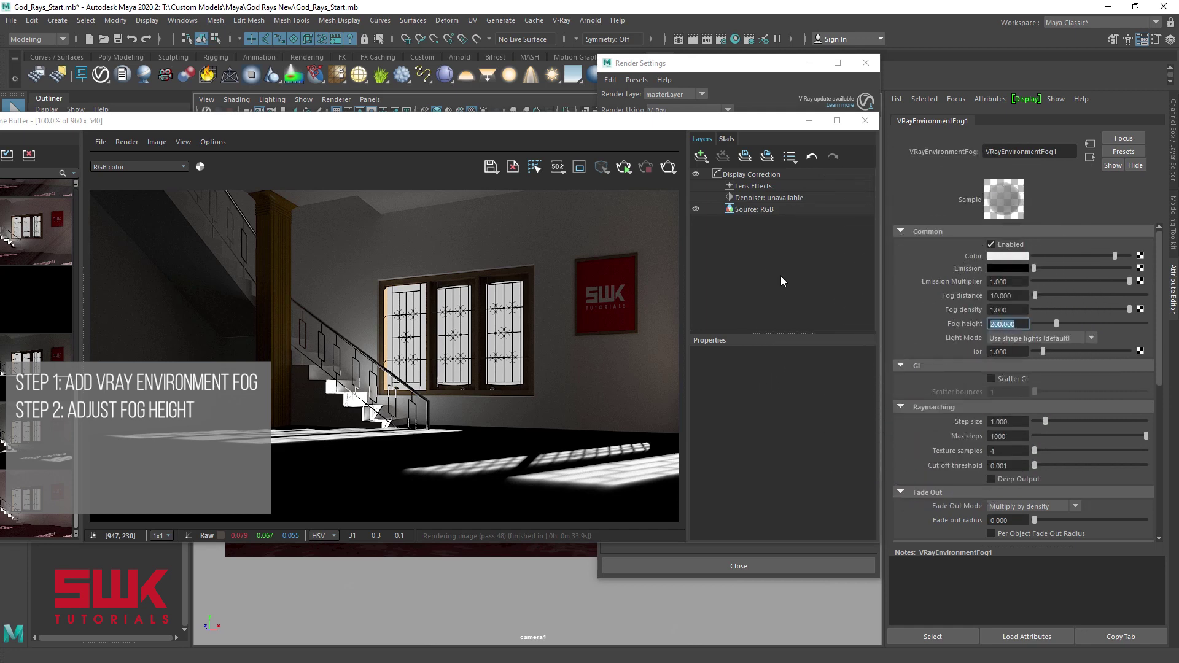
click(665, 168)
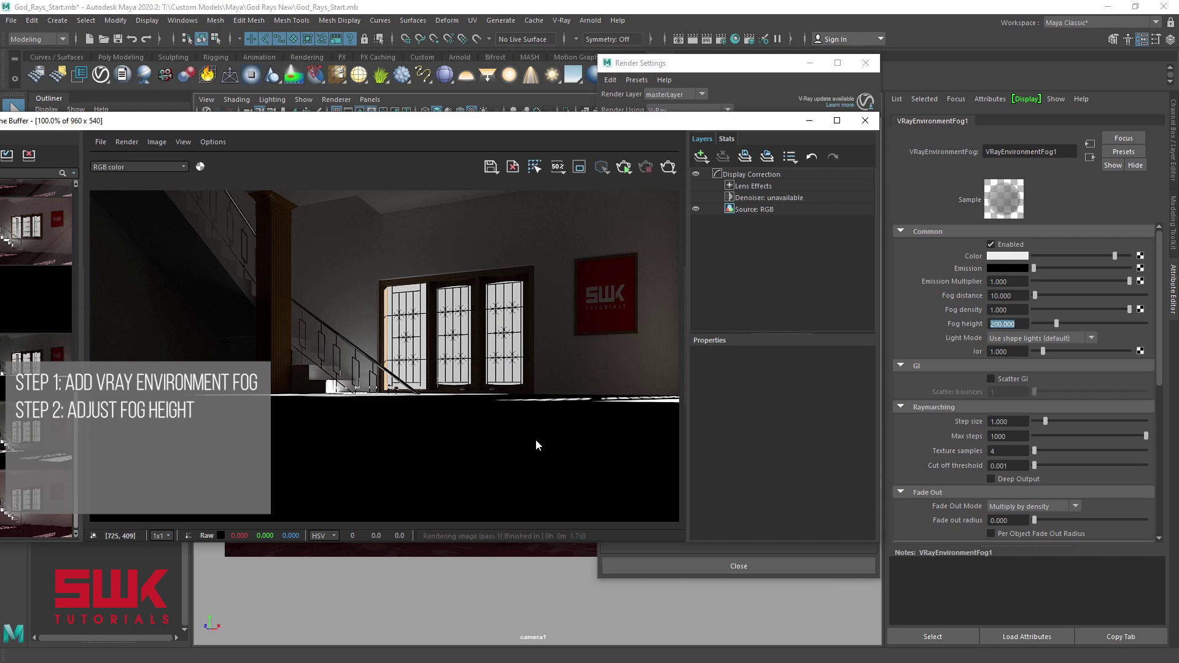
- Draw reference cube pCube1 in the top view and check its 811.184 height
click(810, 121)
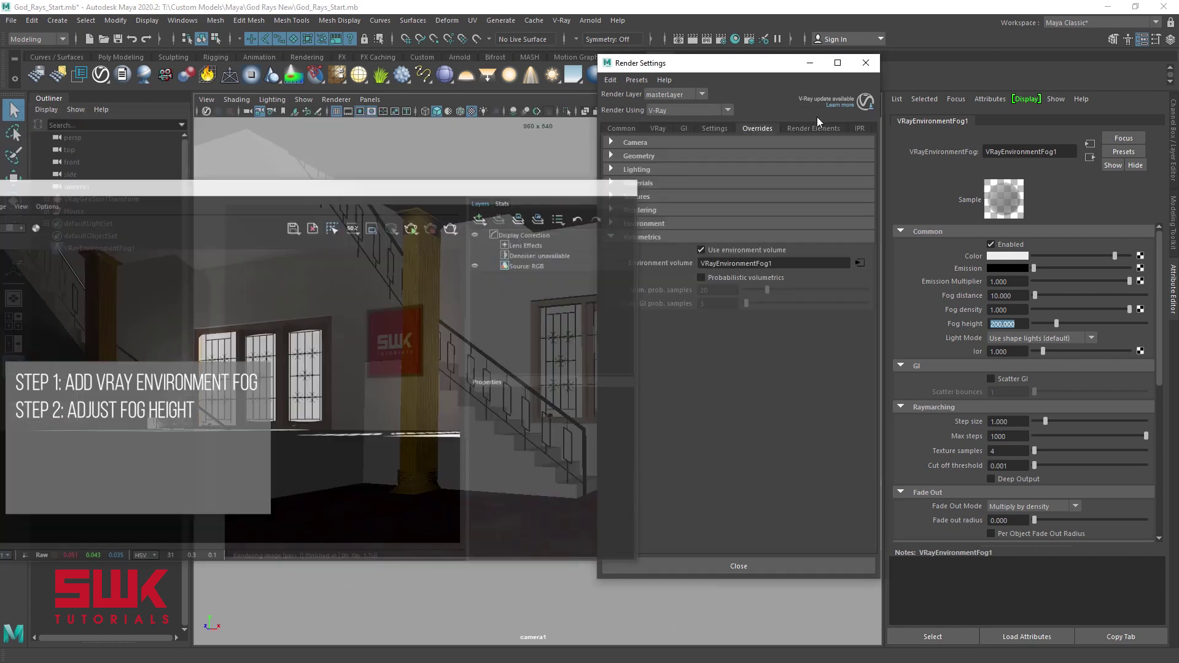
click(866, 63)
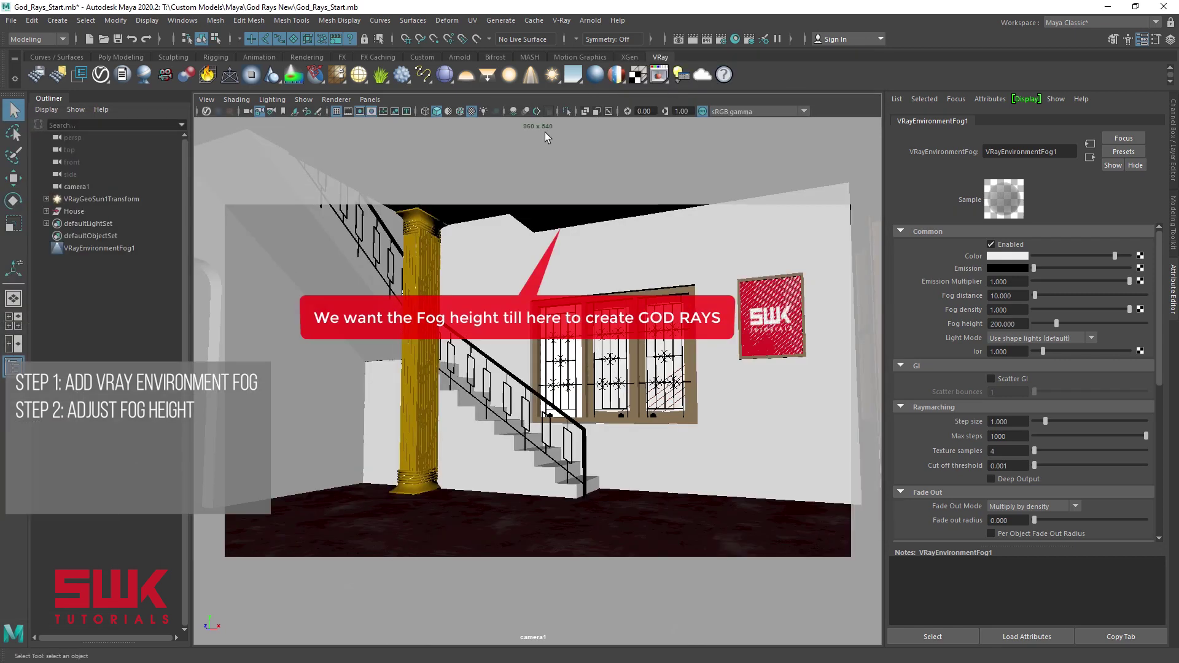
click(59, 20)
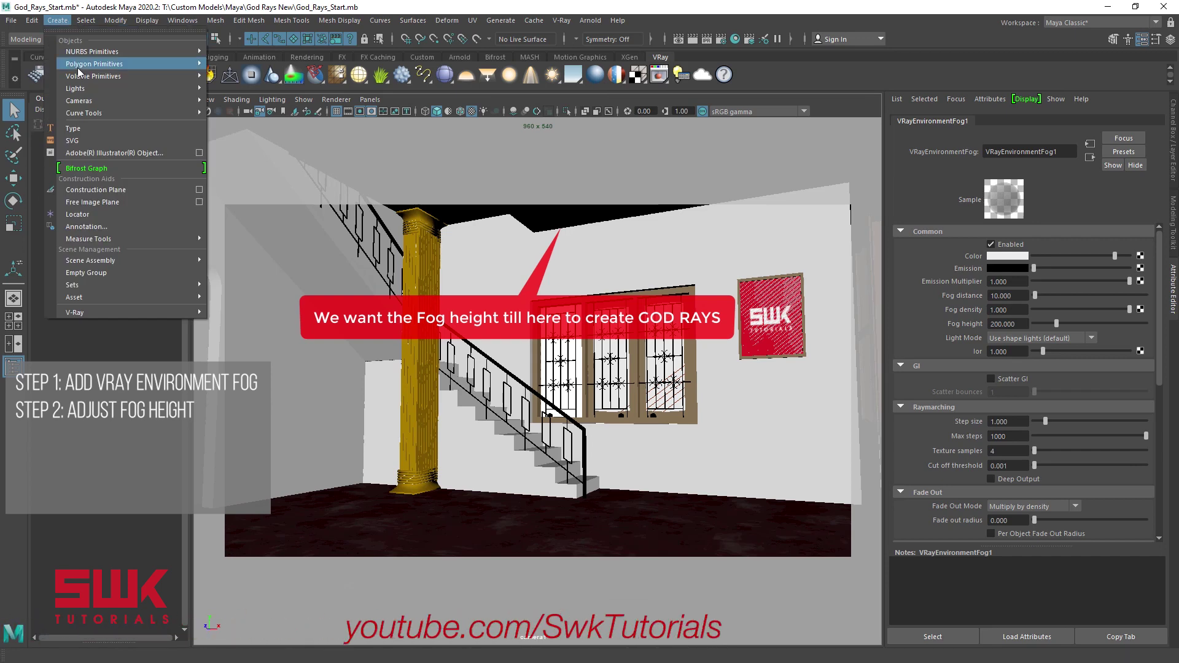
mouse_move(77, 66)
click(234, 77)
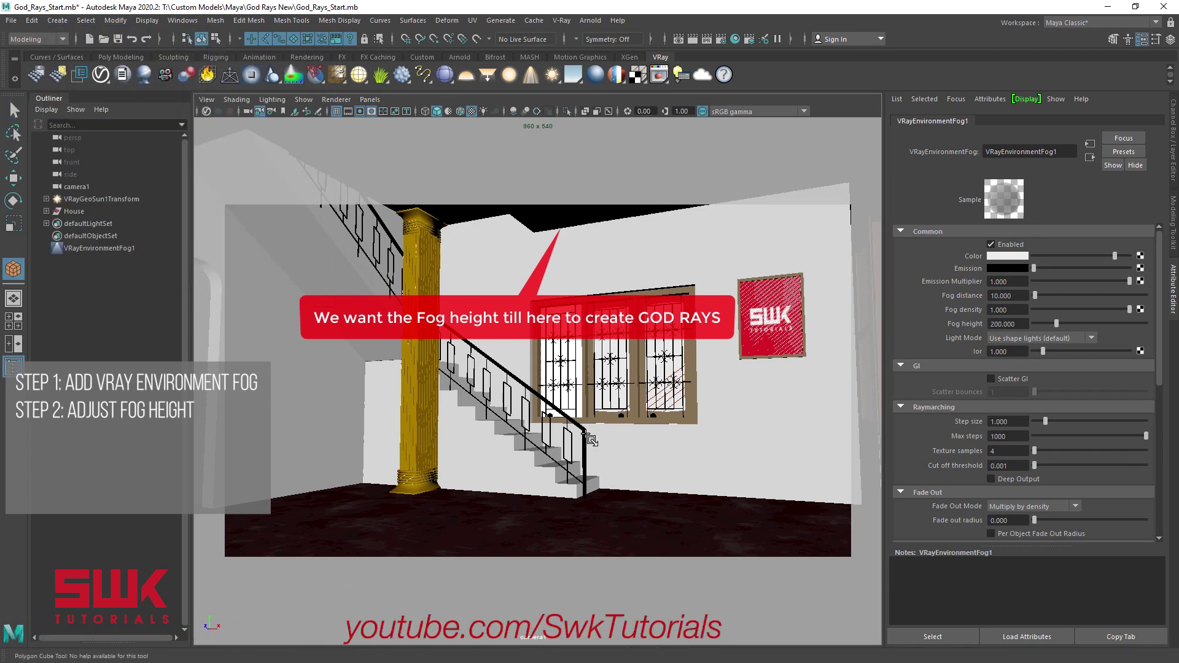
key(space)
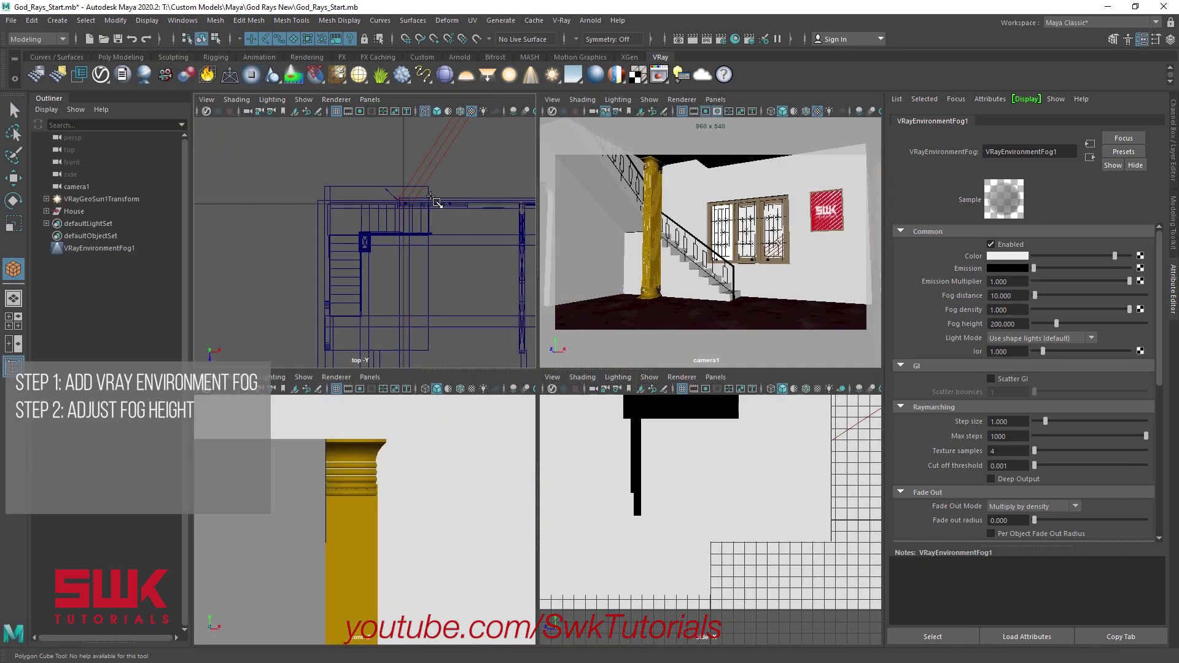
drag(443, 210, 451, 101)
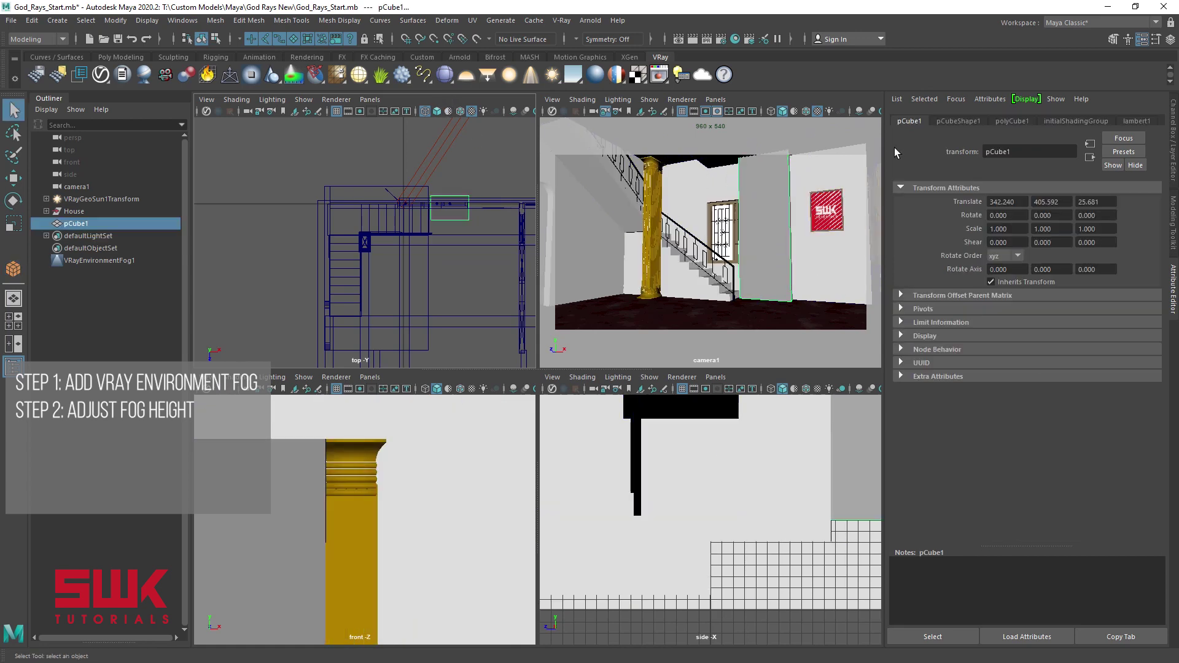
click(1173, 130)
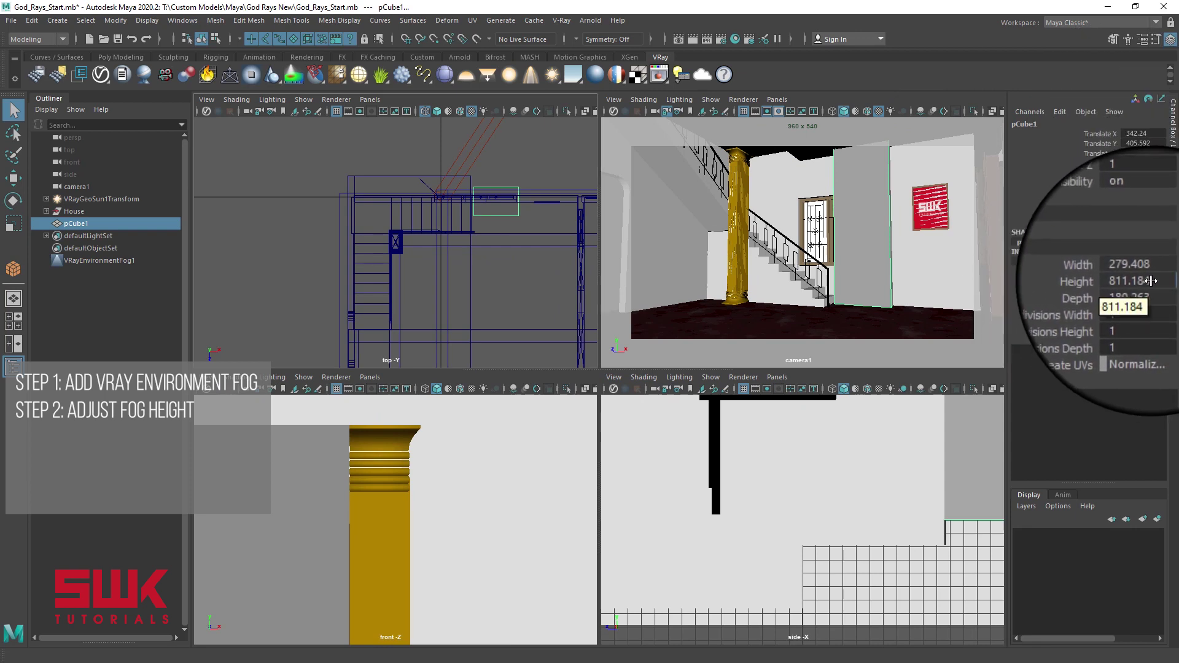
click(940, 101)
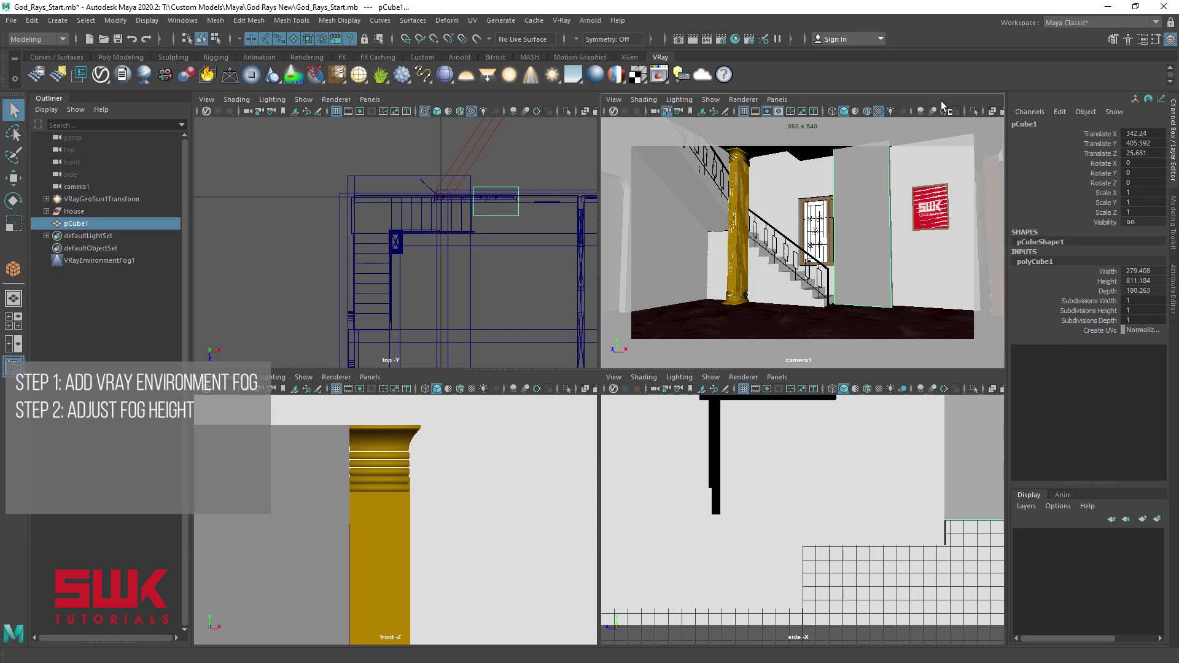
- Set Fog height to 800 and A/B compare the new render with the previous one
click(721, 38)
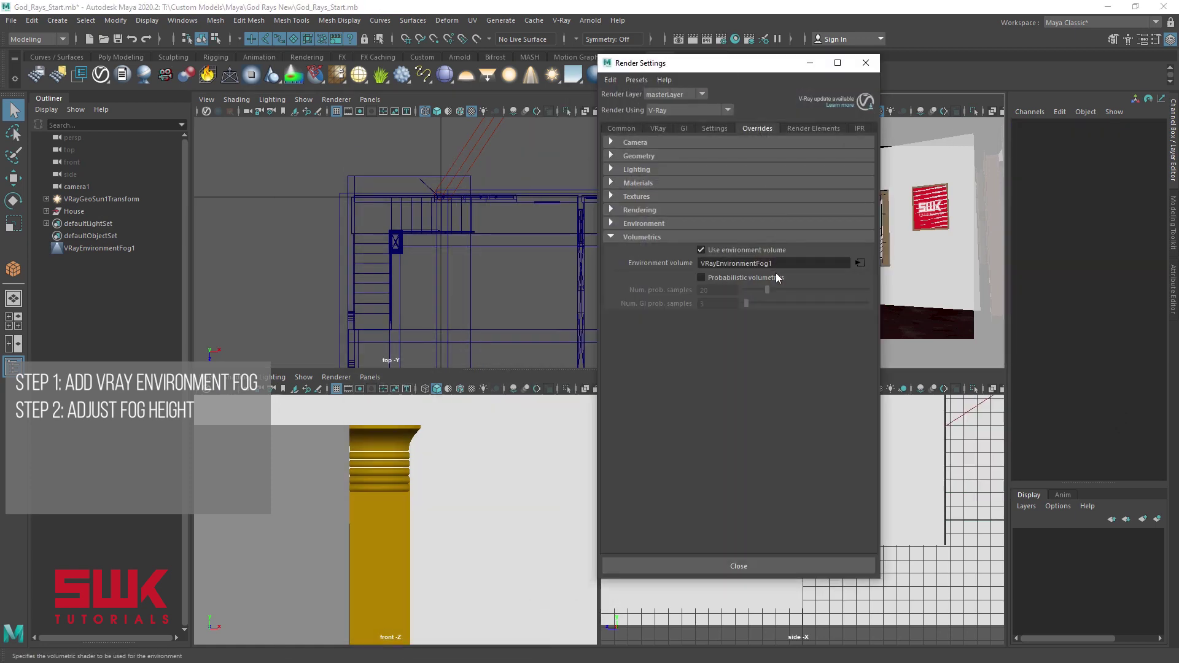
click(860, 263)
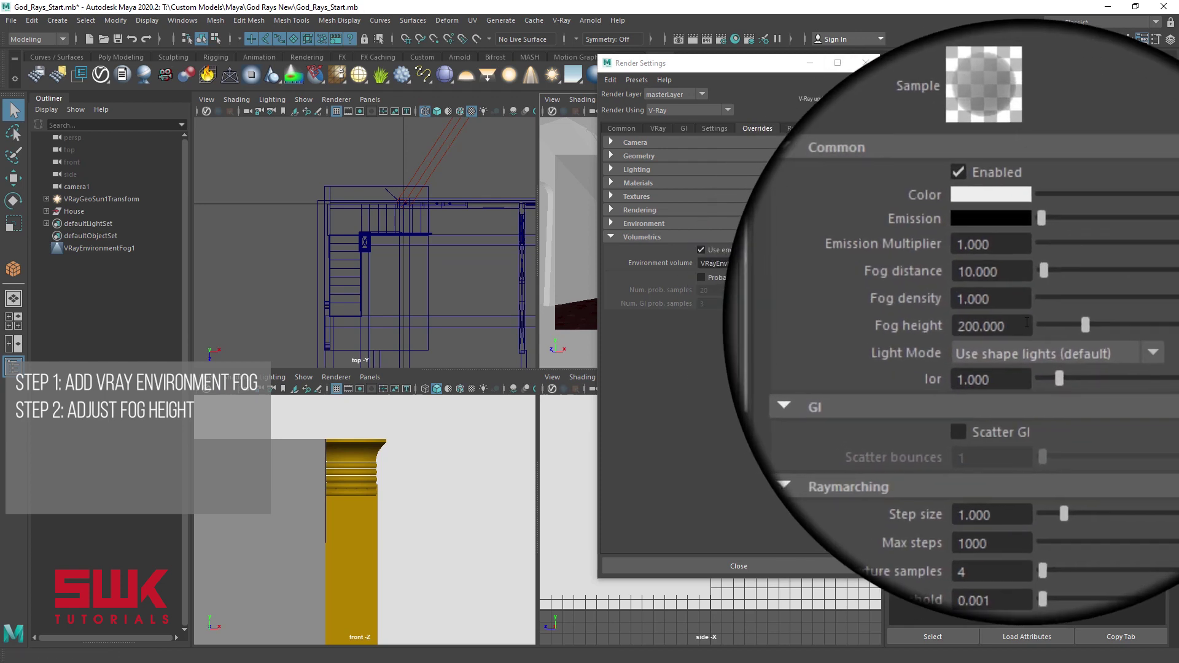
click(1008, 320)
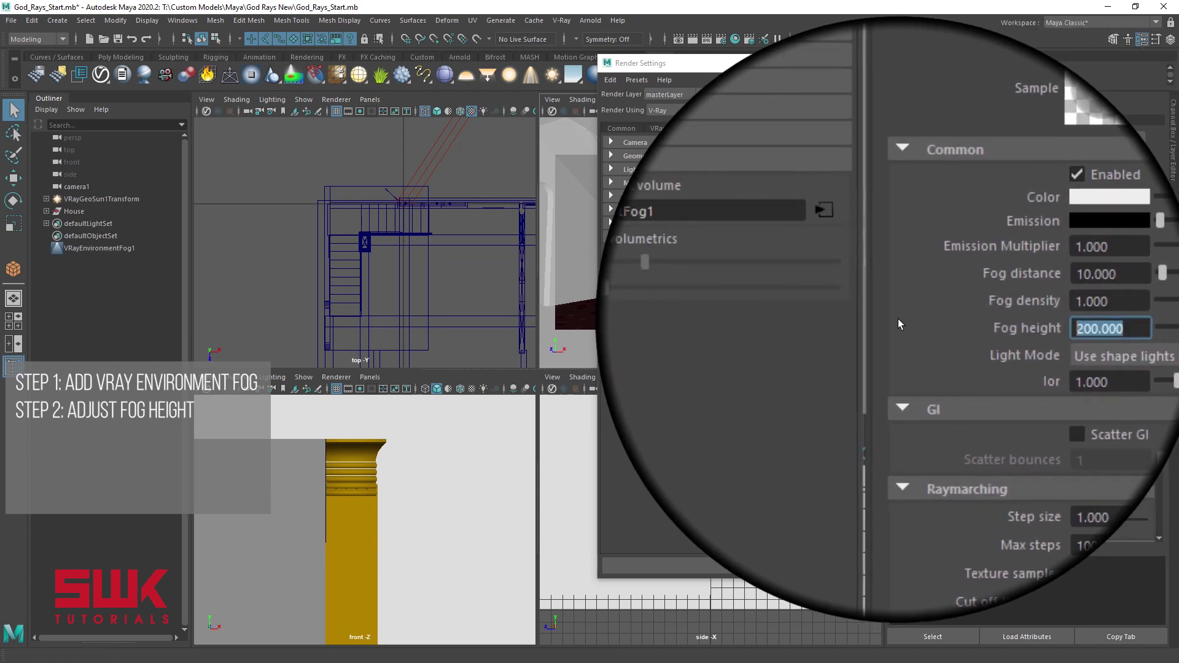
text(800)
key(Return)
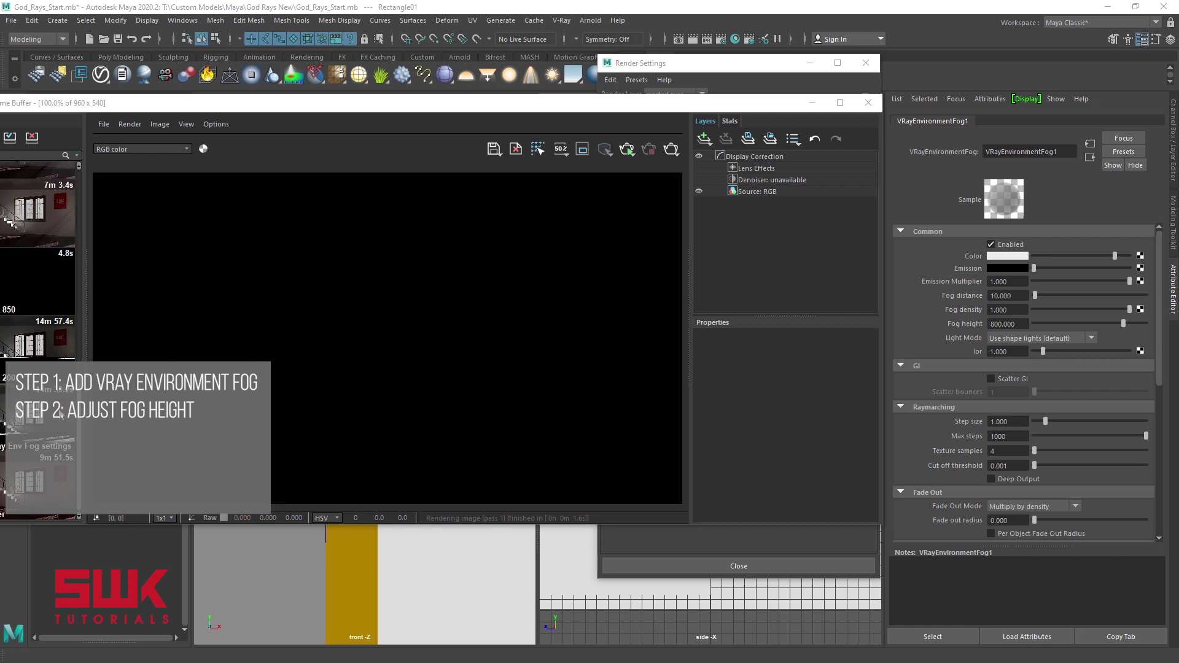
click(51, 185)
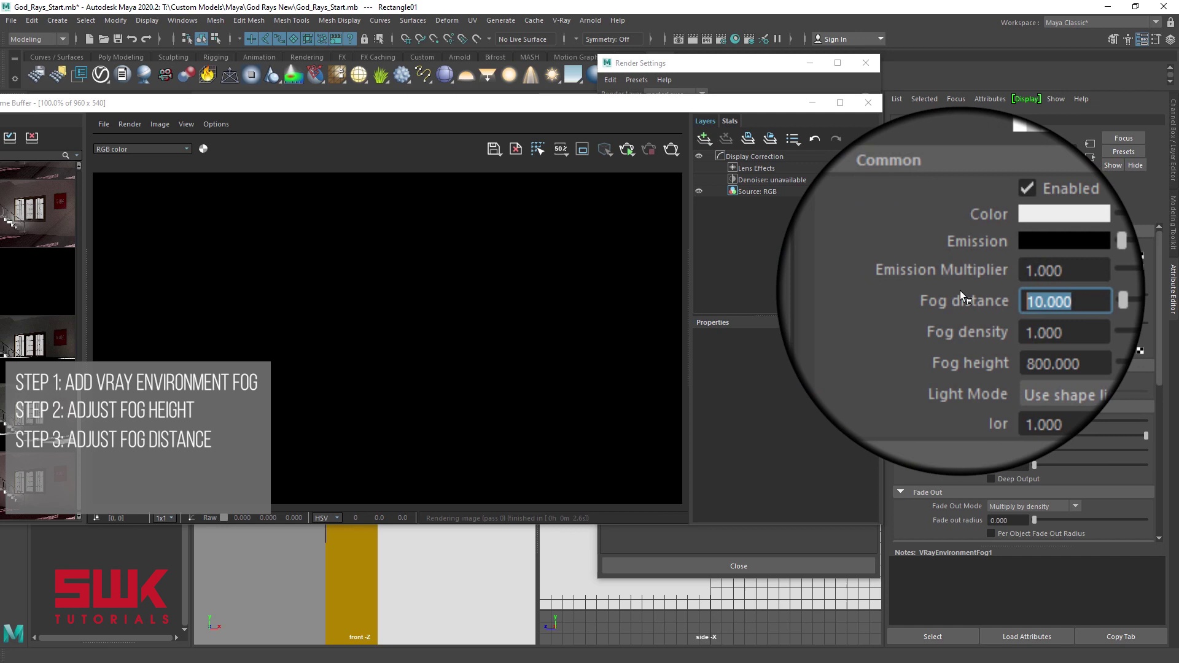
- Enter a Fog distance of 5000 and render the stairwell again
text(500)
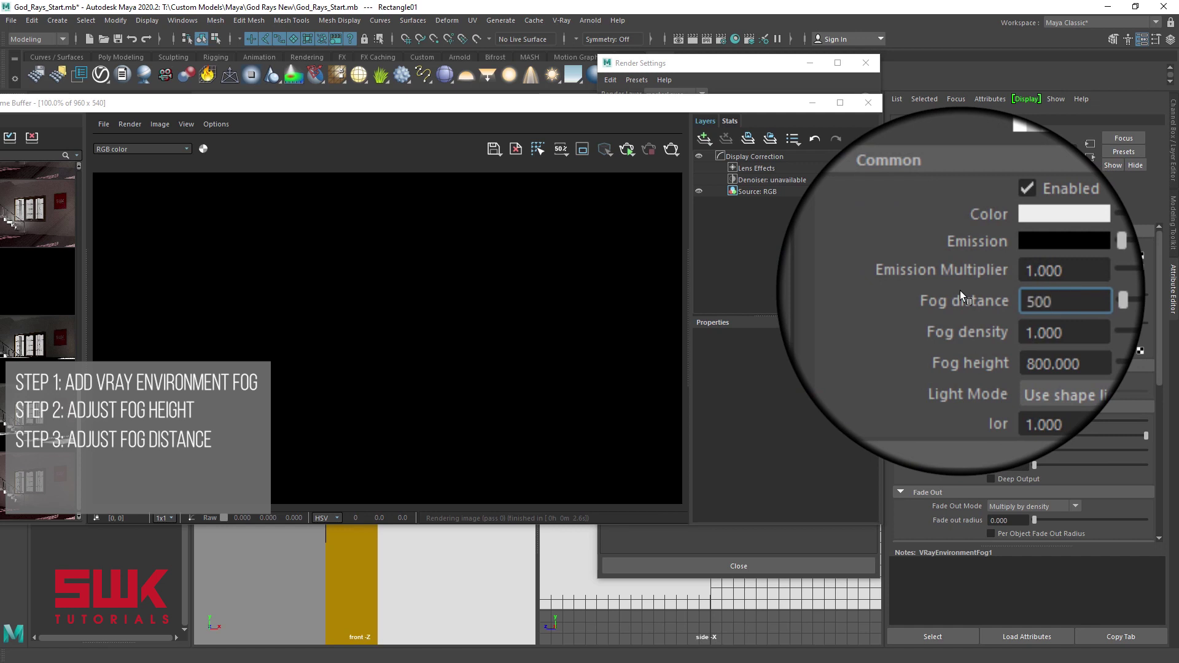
text(0)
key(Return)
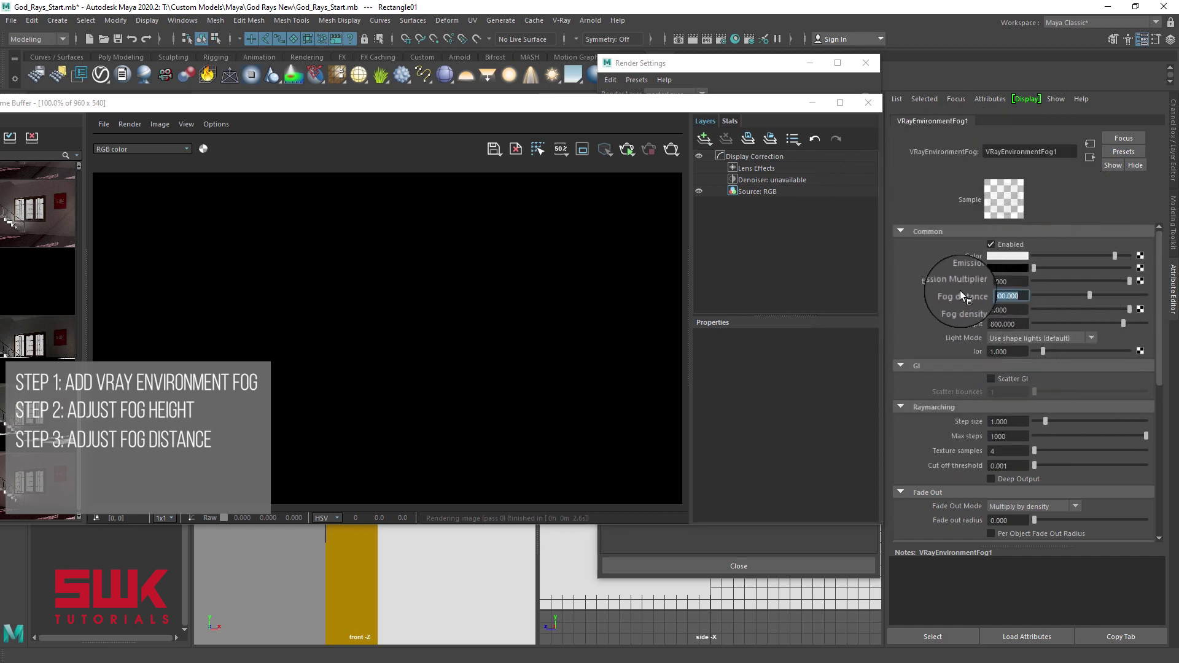
click(671, 150)
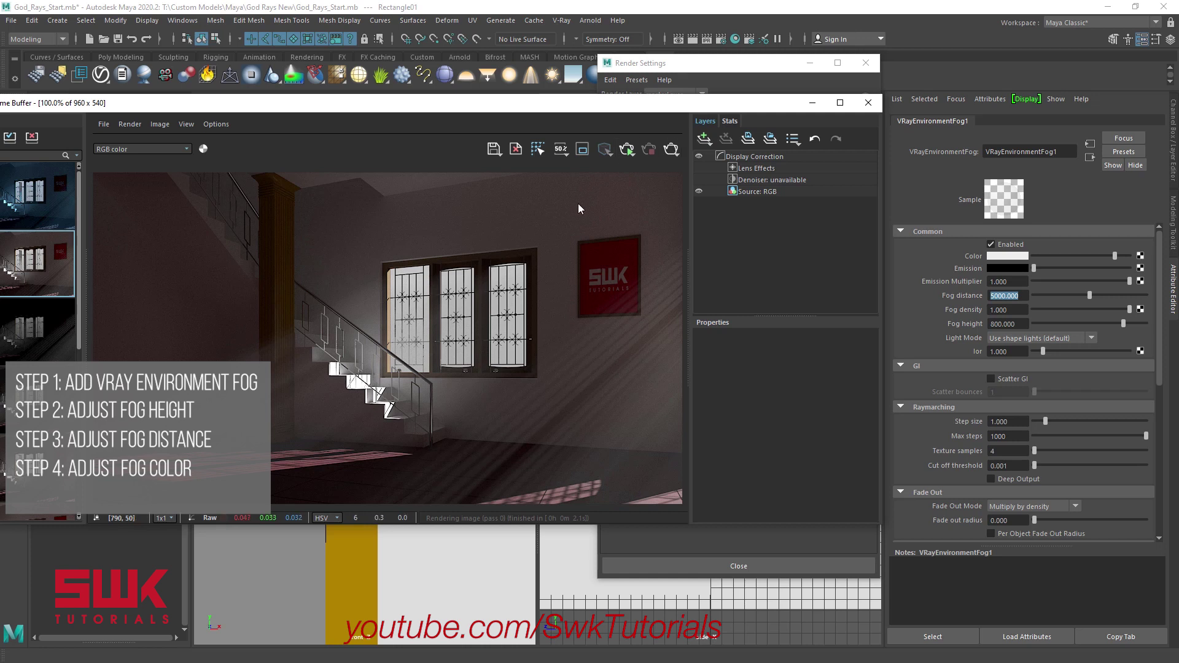
- Override the V-Ray sun's filter colour to light blue and re-render the scene
click(692, 65)
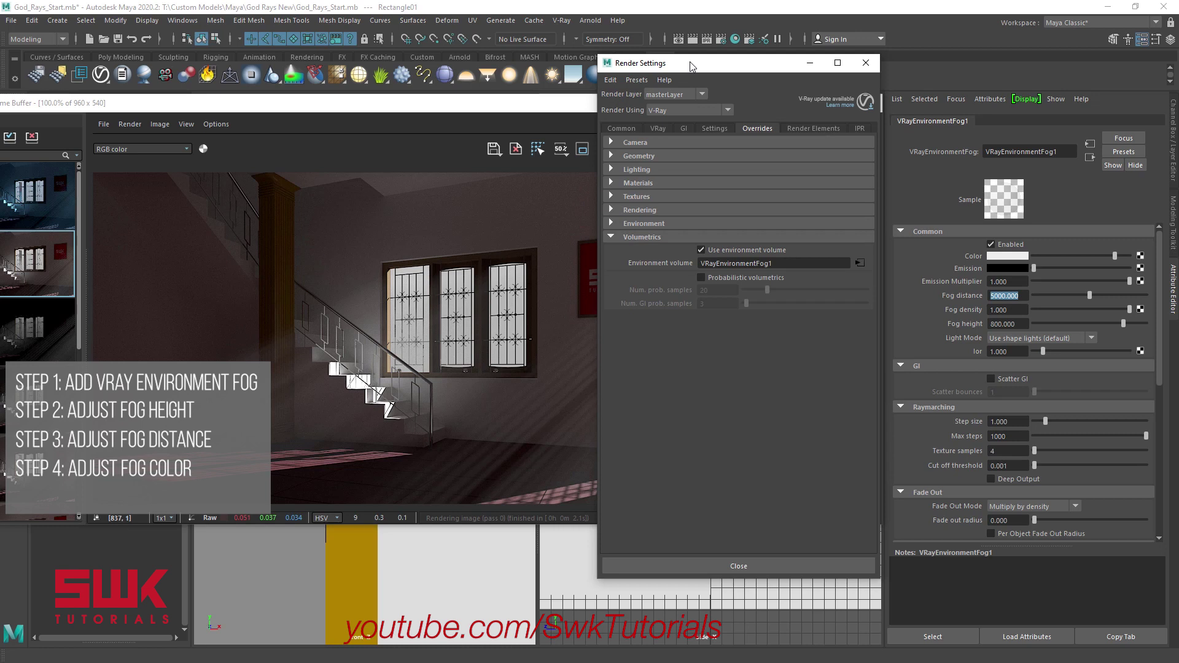
click(642, 222)
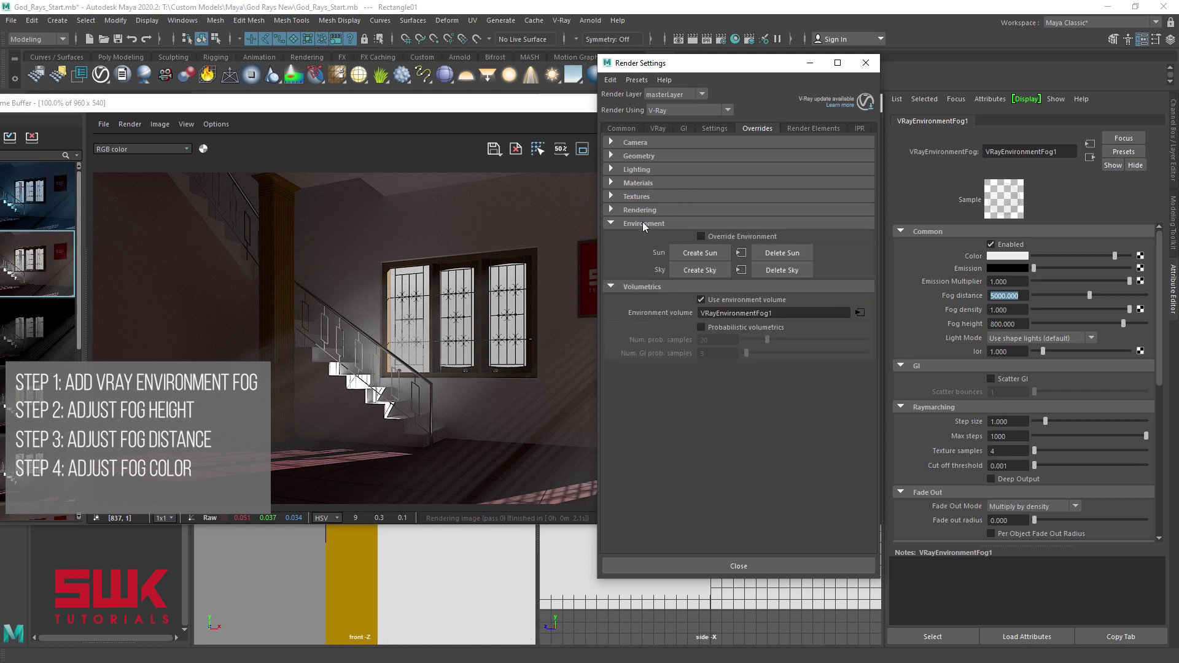
click(742, 254)
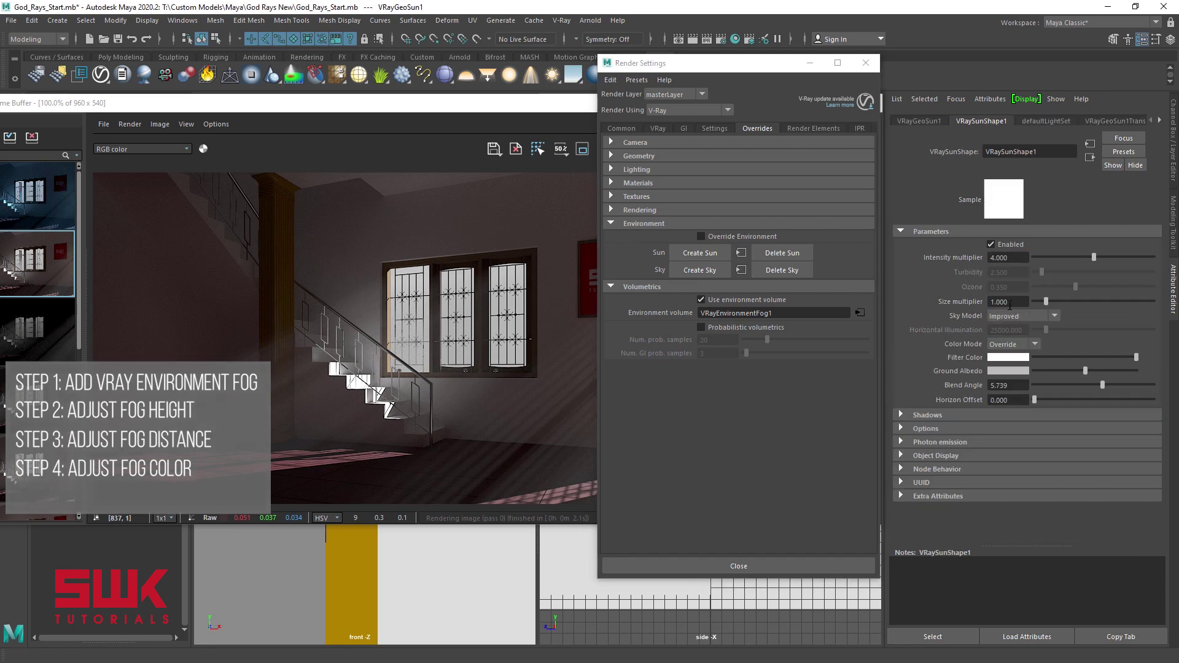
click(1005, 359)
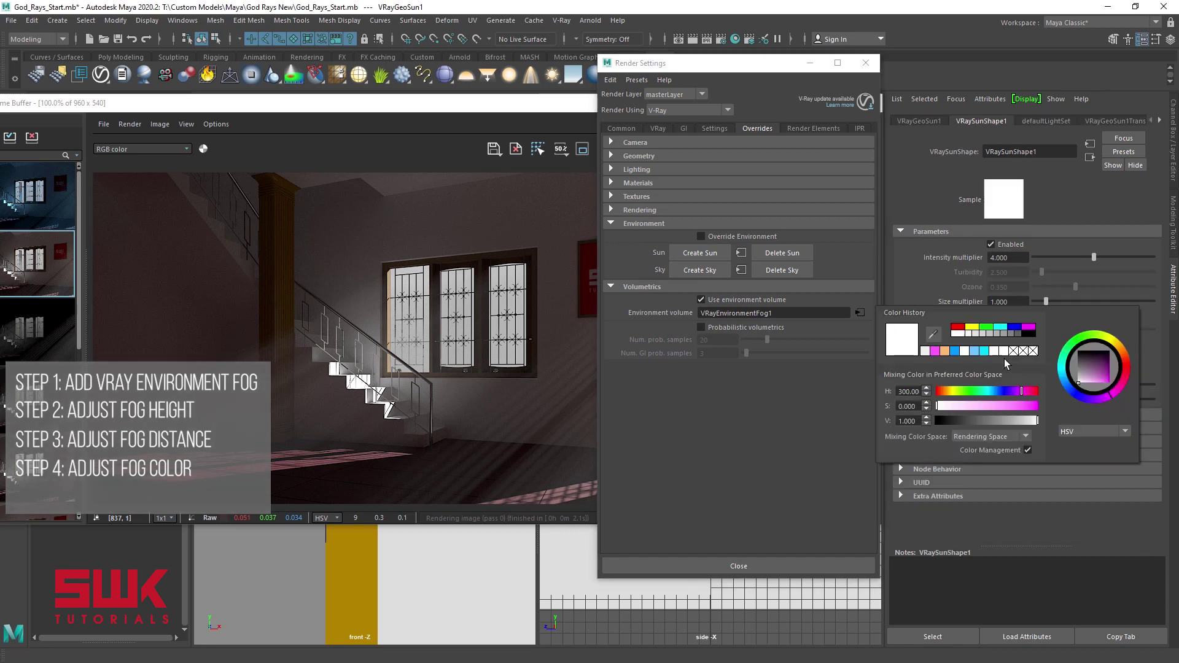
click(973, 351)
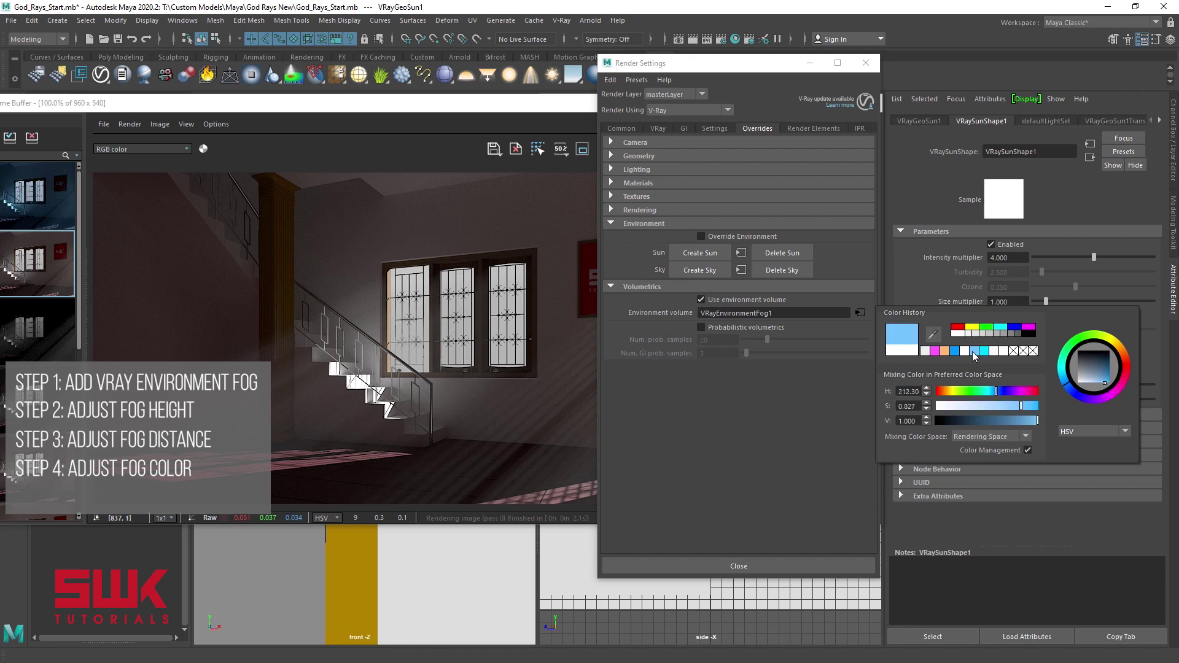
click(473, 112)
click(671, 150)
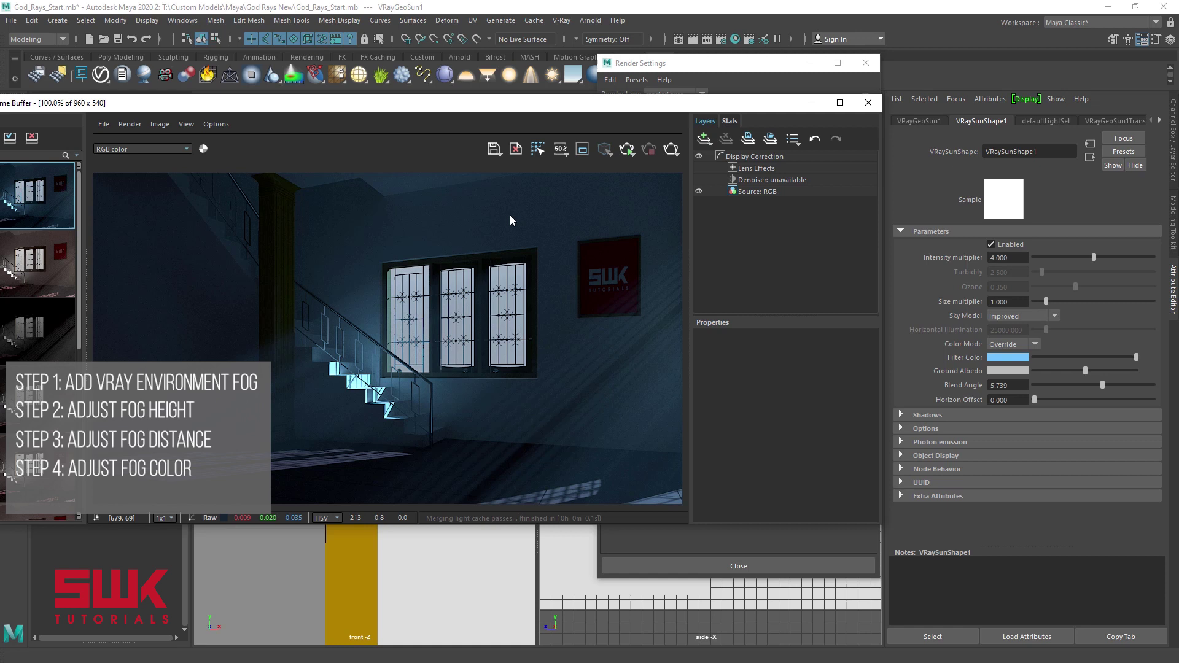
- Bring Render Settings forward and load VRayEnvironmentFog1's attributes
click(687, 70)
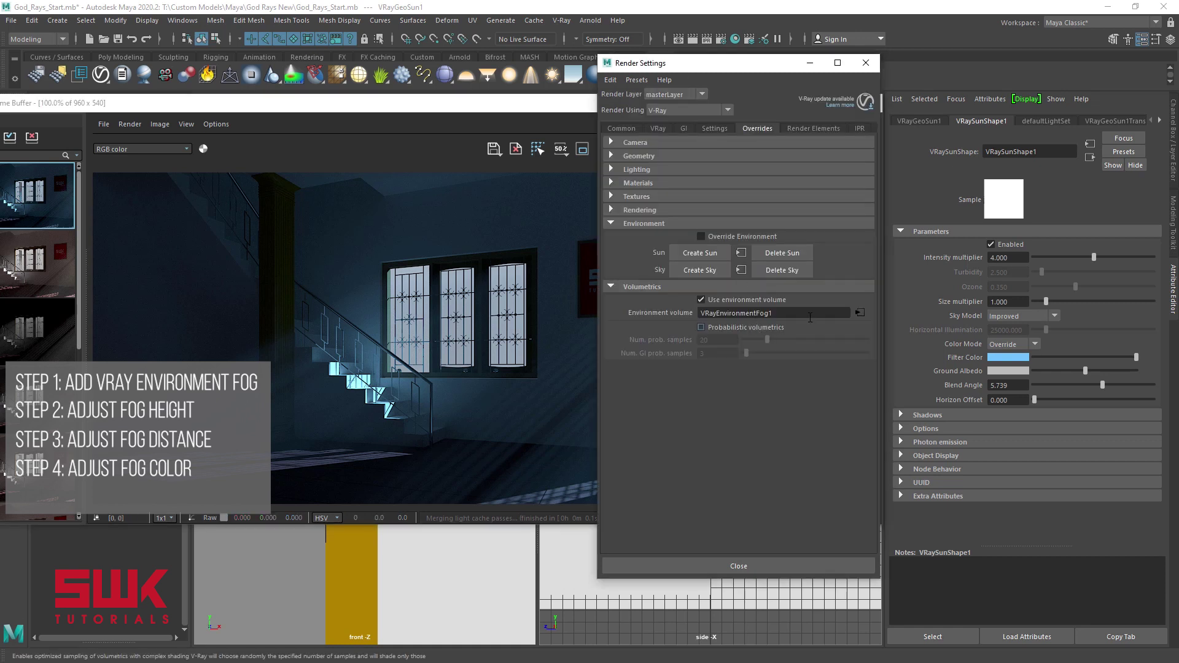
click(860, 311)
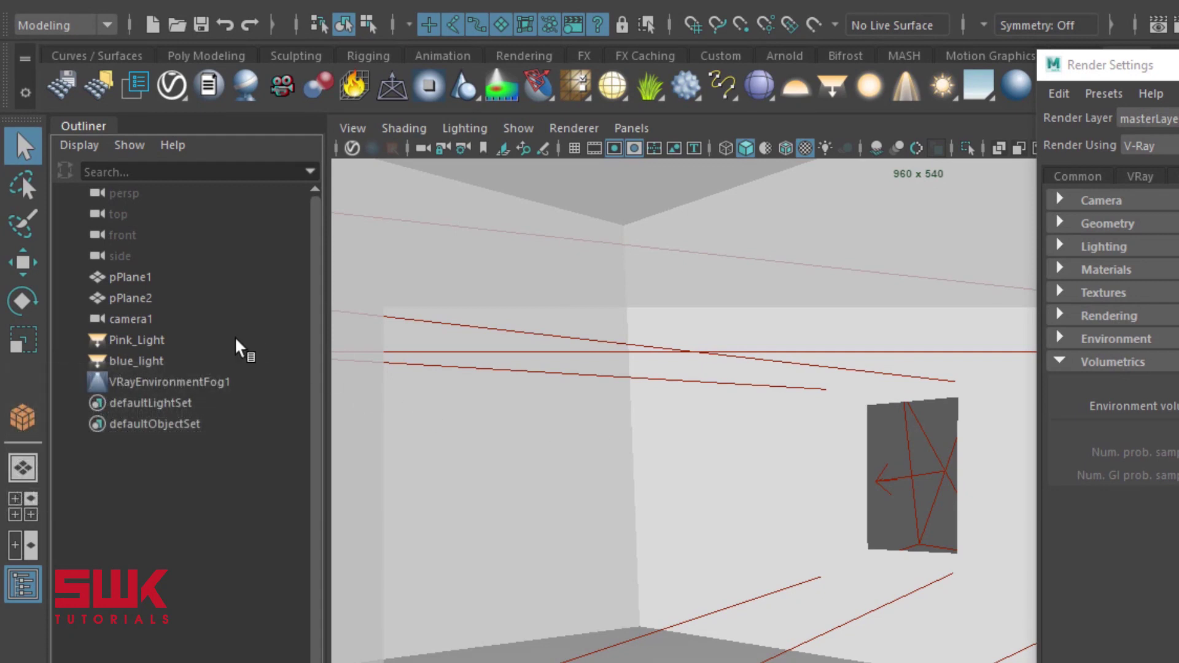
- Nest Pink_Light under VRayEnvironmentFog1 in the Outliner, removing and re-linking it once
middle_drag(158, 344, 159, 347)
click(158, 344)
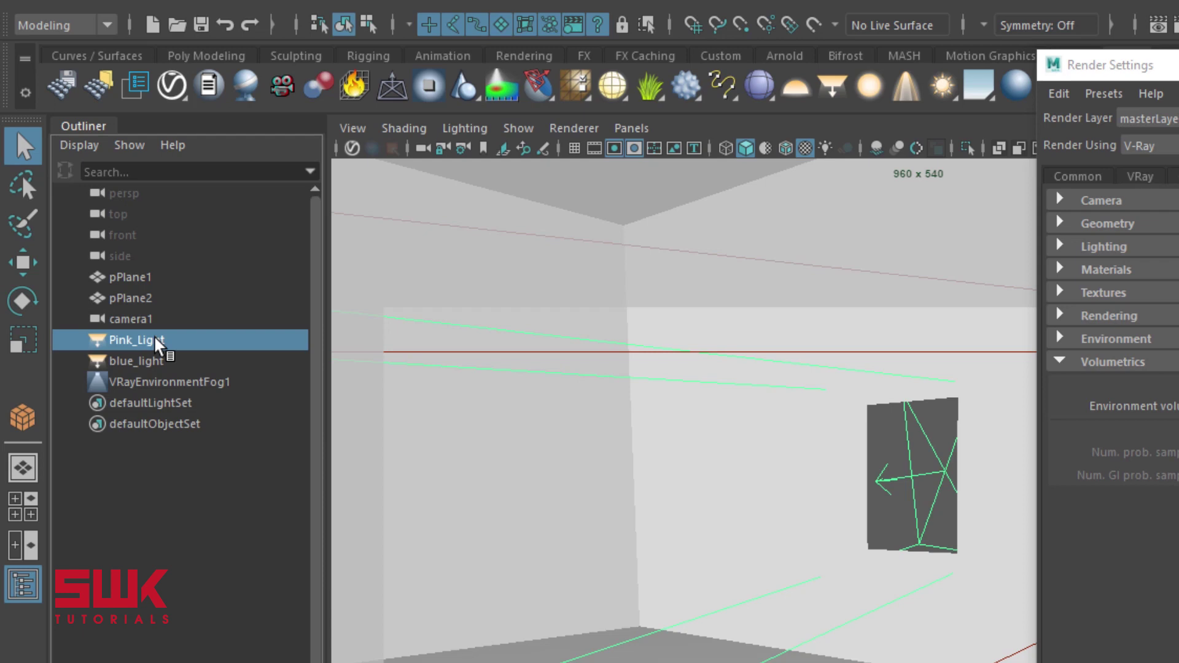
middle_drag(155, 338, 155, 385)
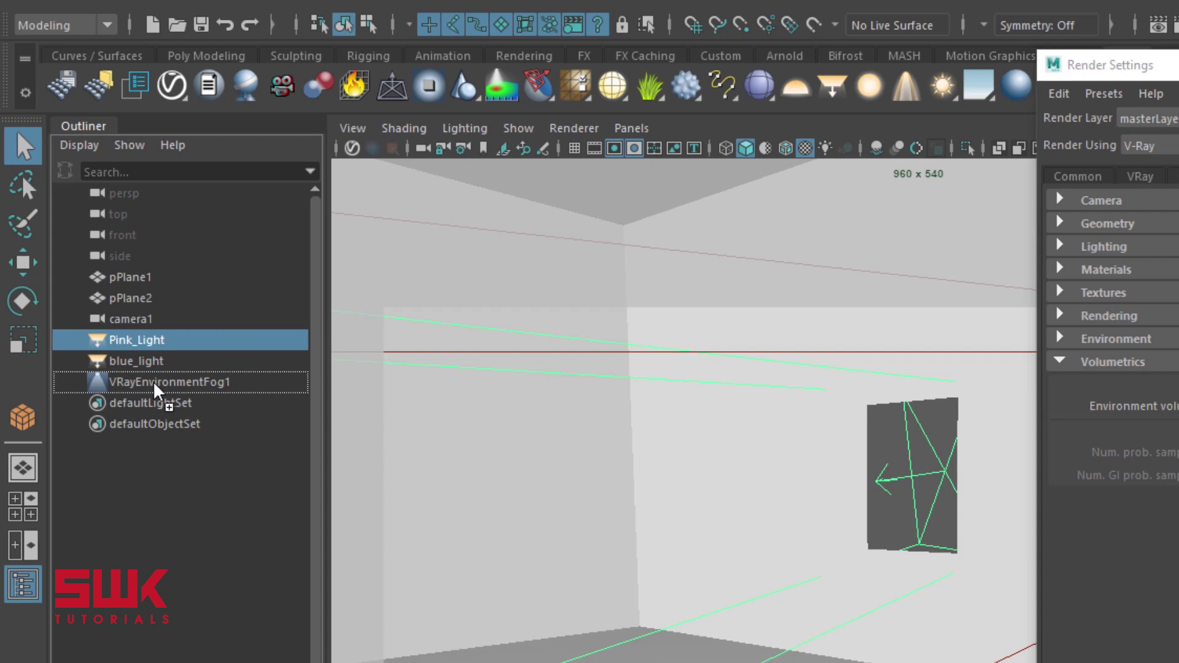
middle_drag(158, 390, 158, 393)
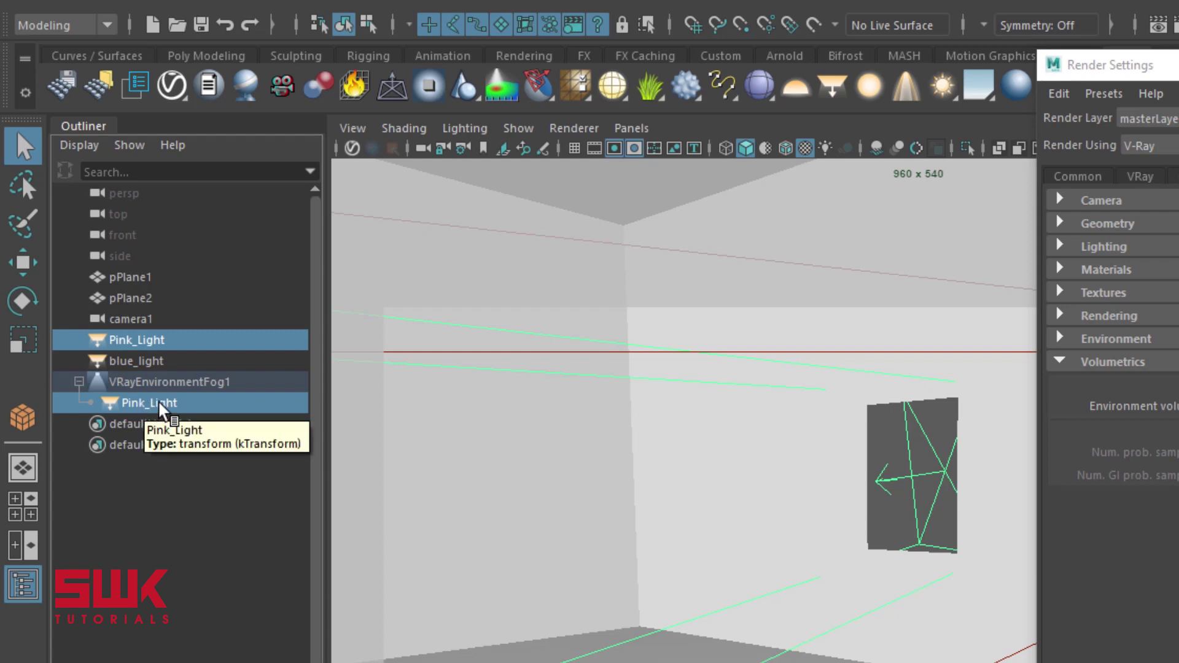
click(161, 405)
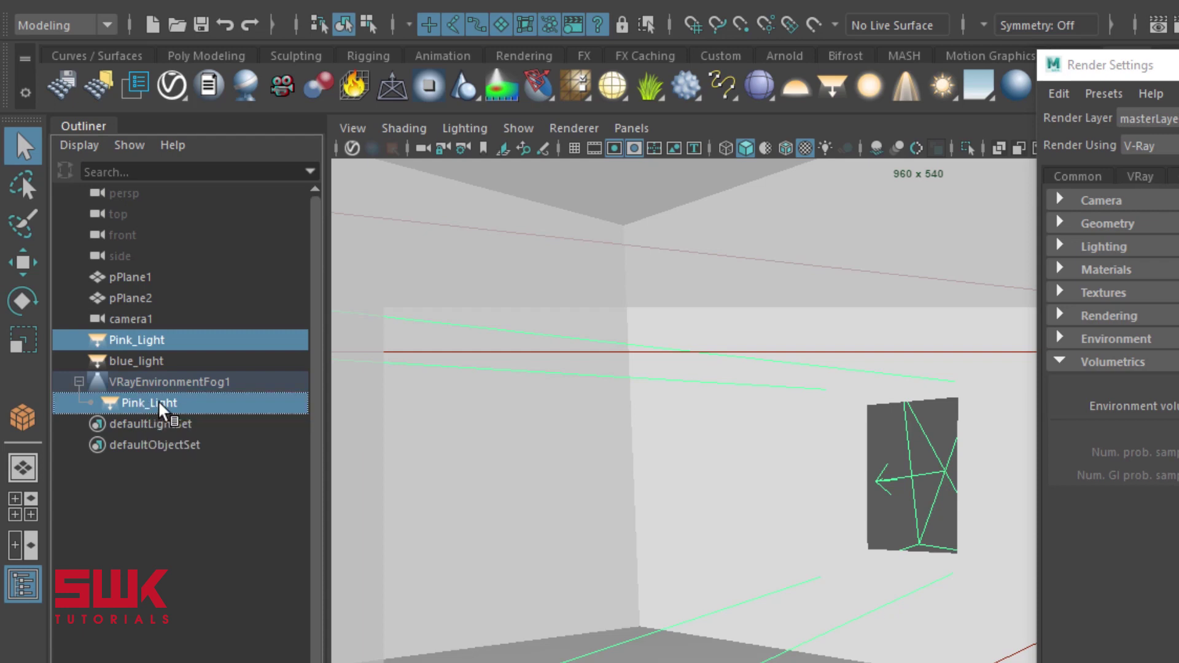
drag(161, 409, 154, 502)
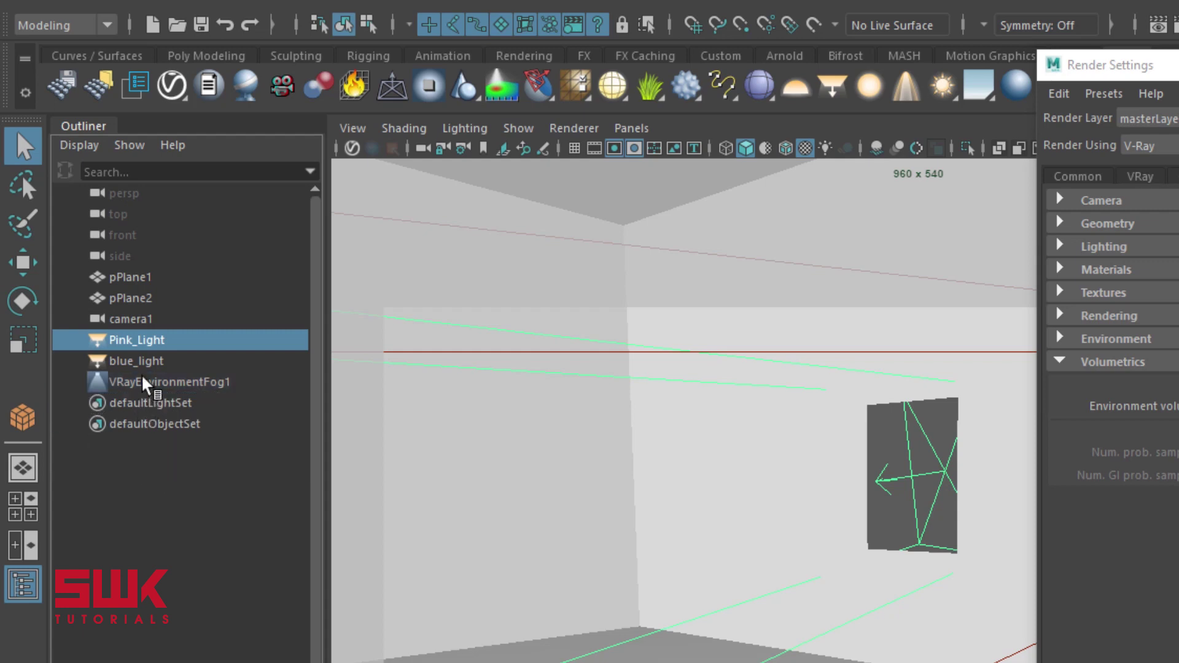
drag(150, 343, 143, 347)
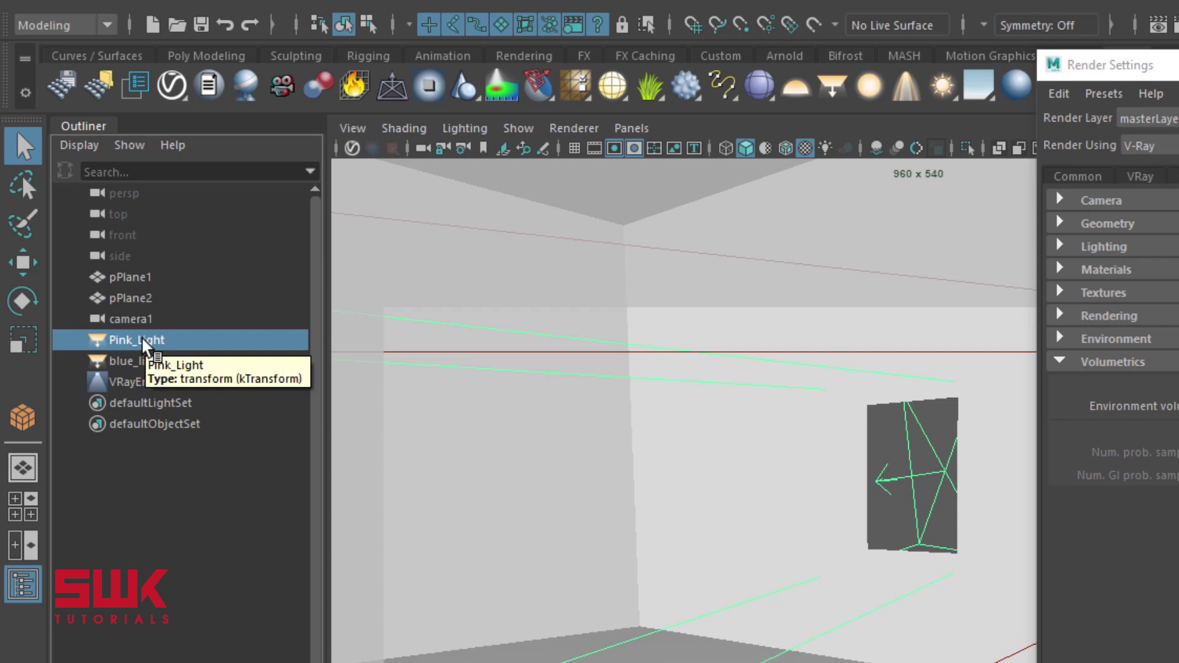
middle_drag(141, 338, 140, 384)
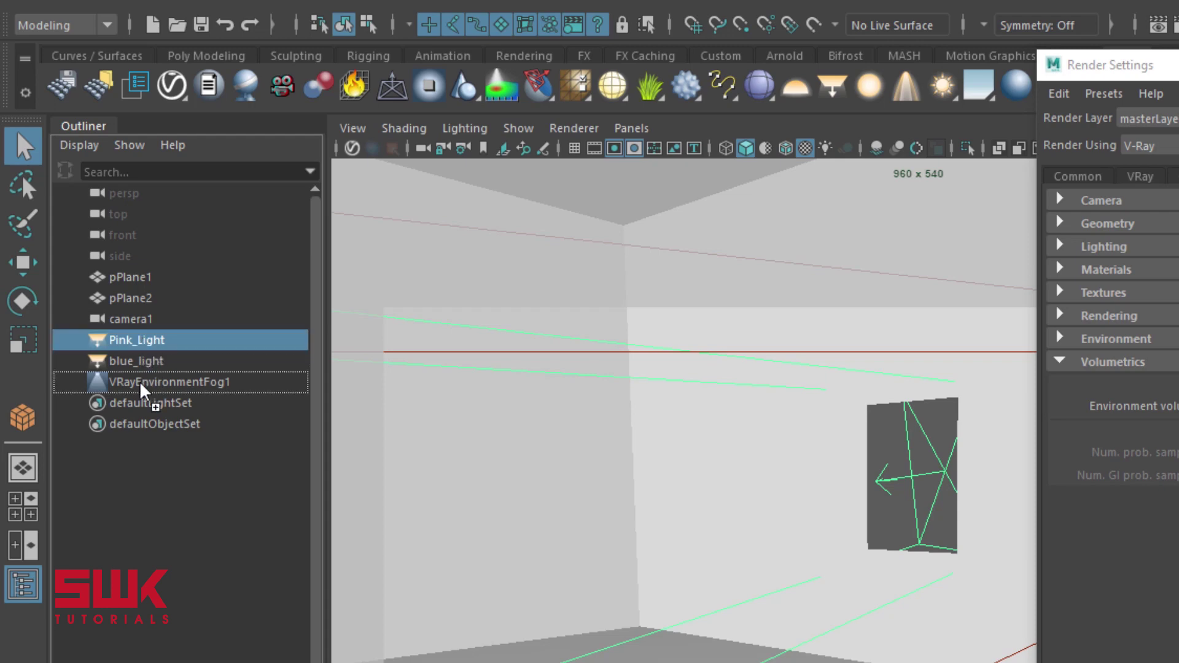
middle_drag(139, 381, 139, 381)
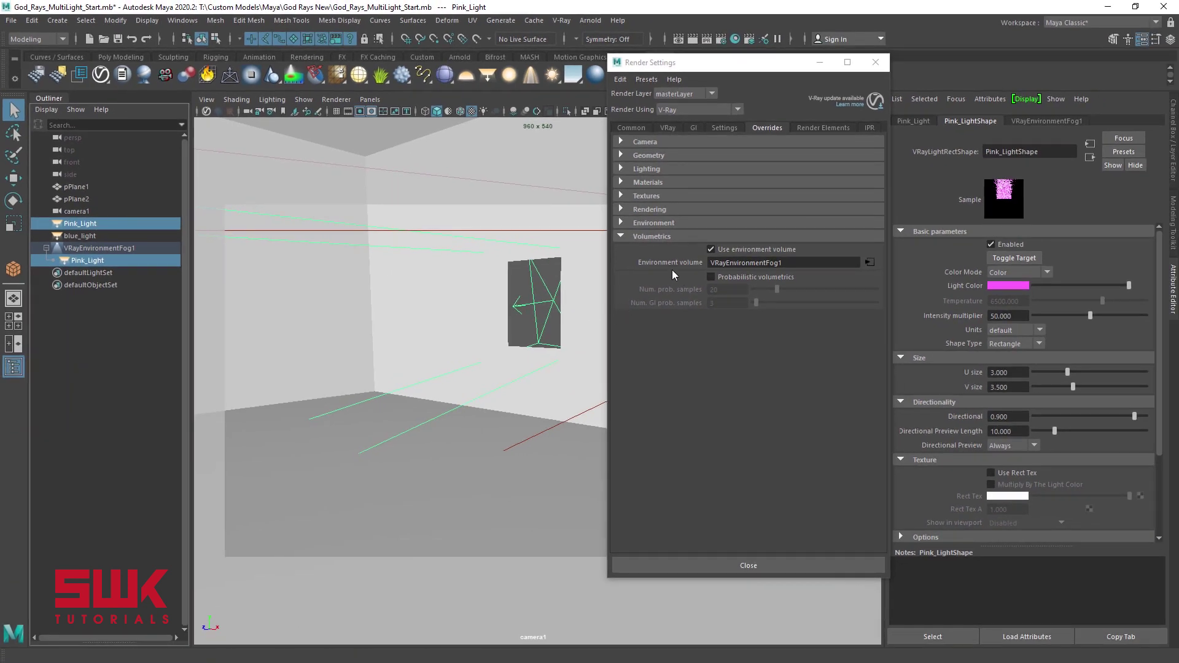
- Switch VRayEnvironmentFog1's Light Mode to Override shape lights so only its linked lights produce fog
click(870, 262)
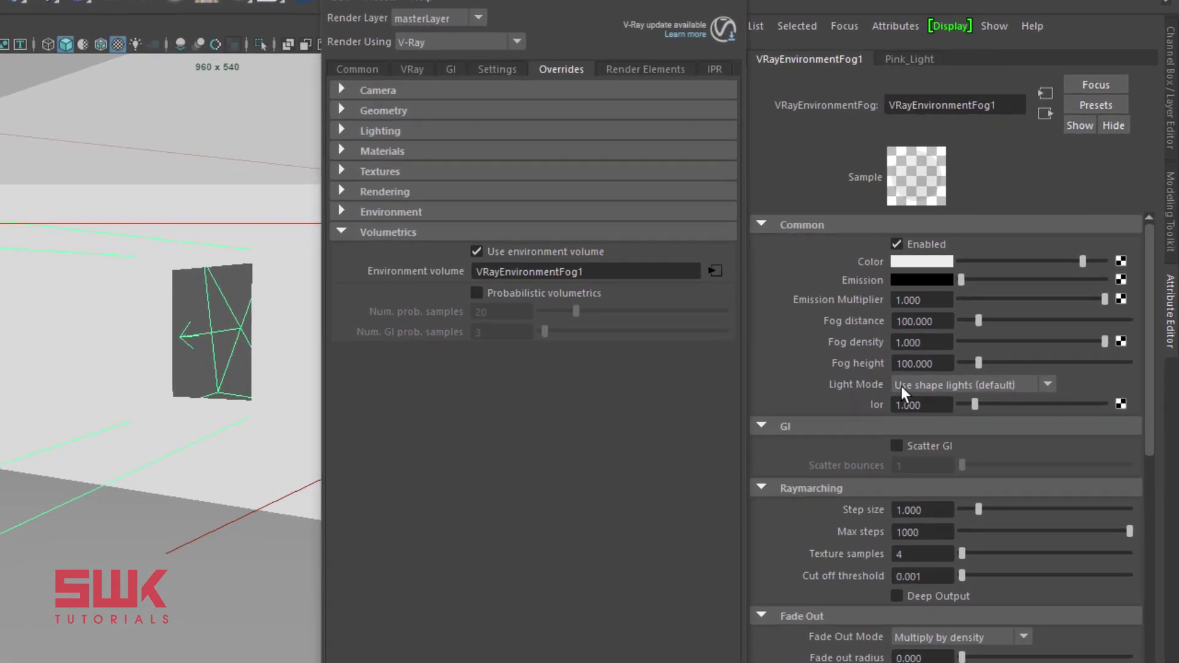
click(901, 385)
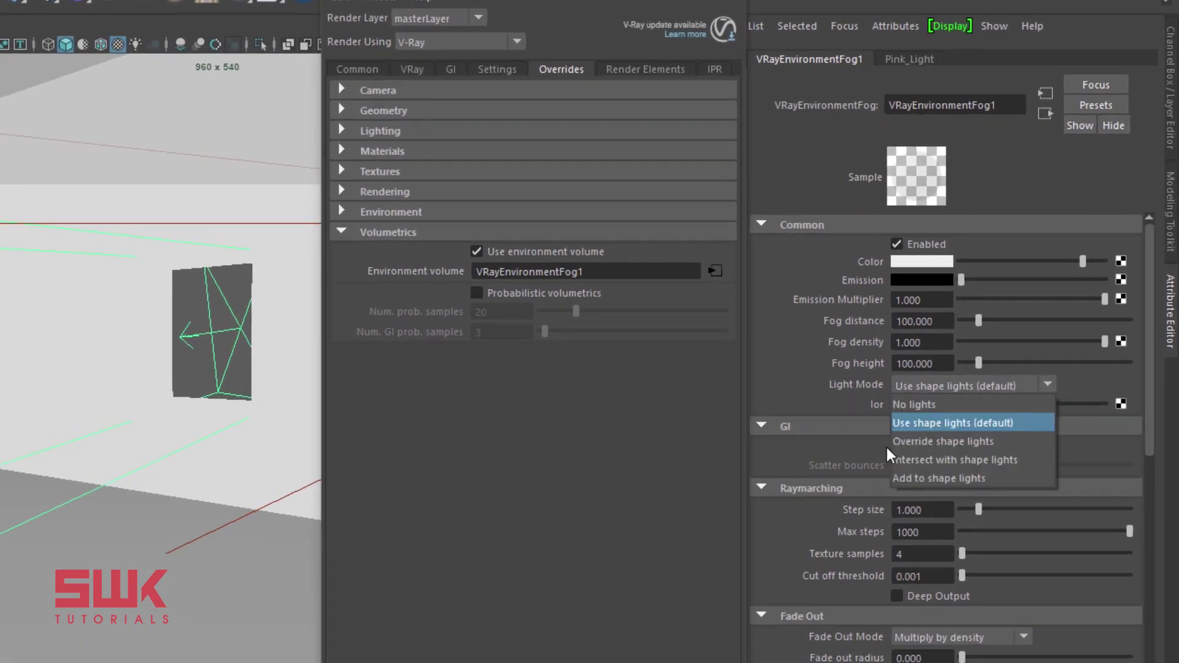
click(952, 442)
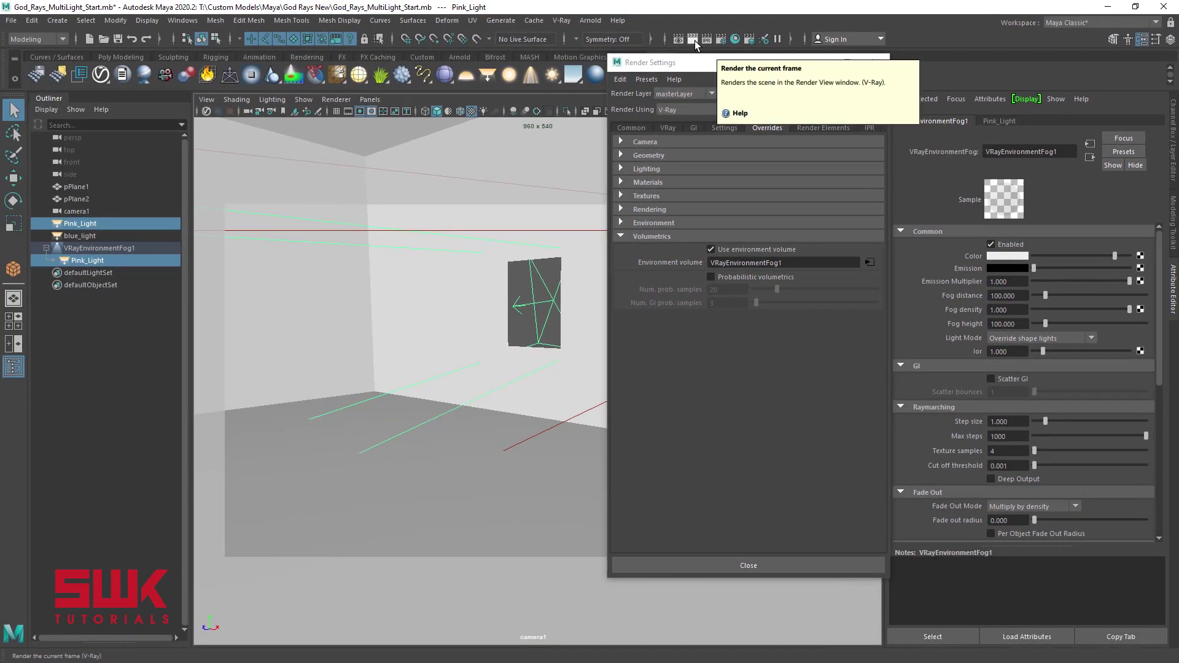
- Render the pink-only fog beam, save it to history, and A/B-compare it against the earlier render
click(694, 40)
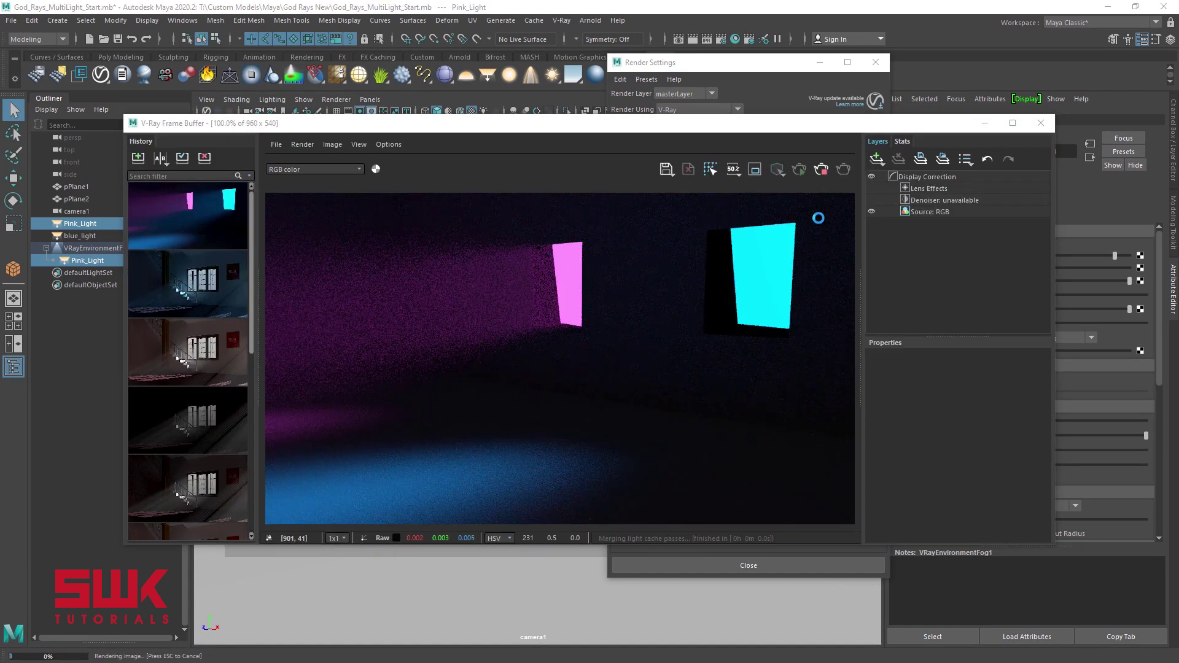
click(137, 158)
click(160, 159)
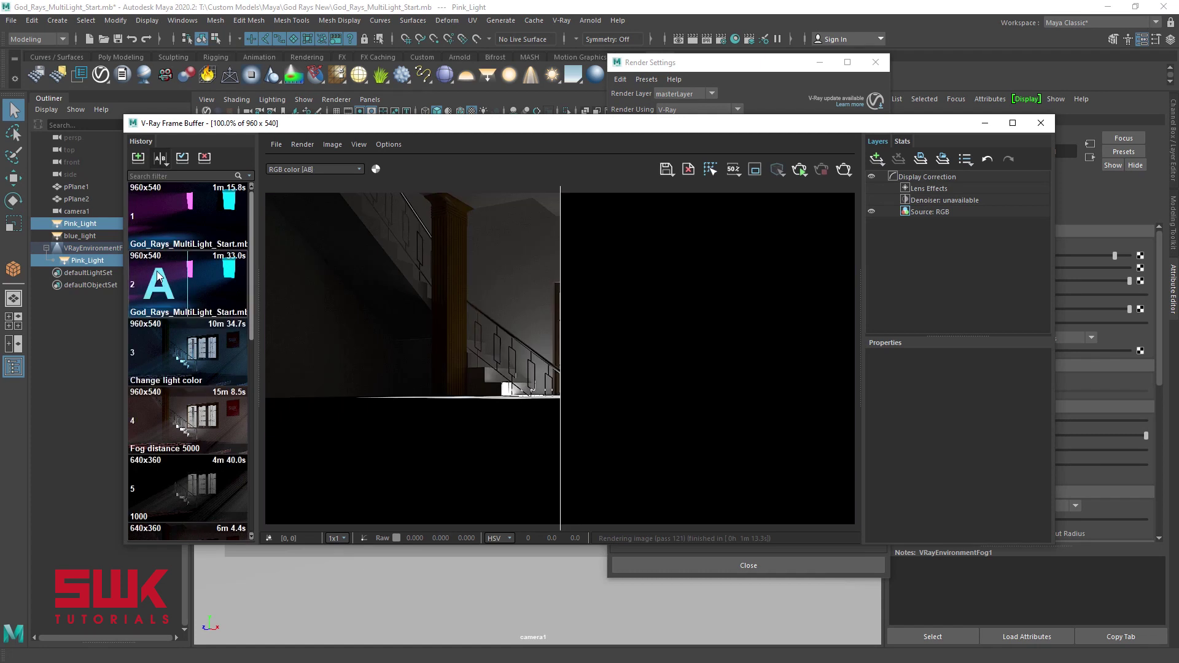
click(158, 276)
click(218, 215)
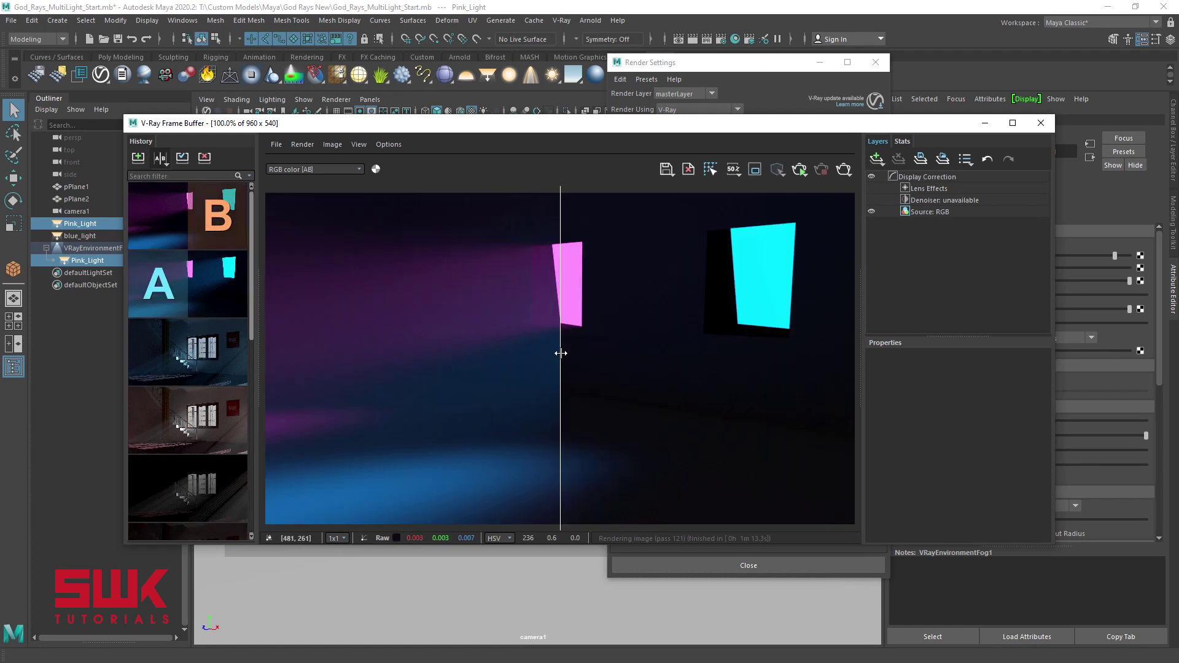
drag(561, 353, 290, 353)
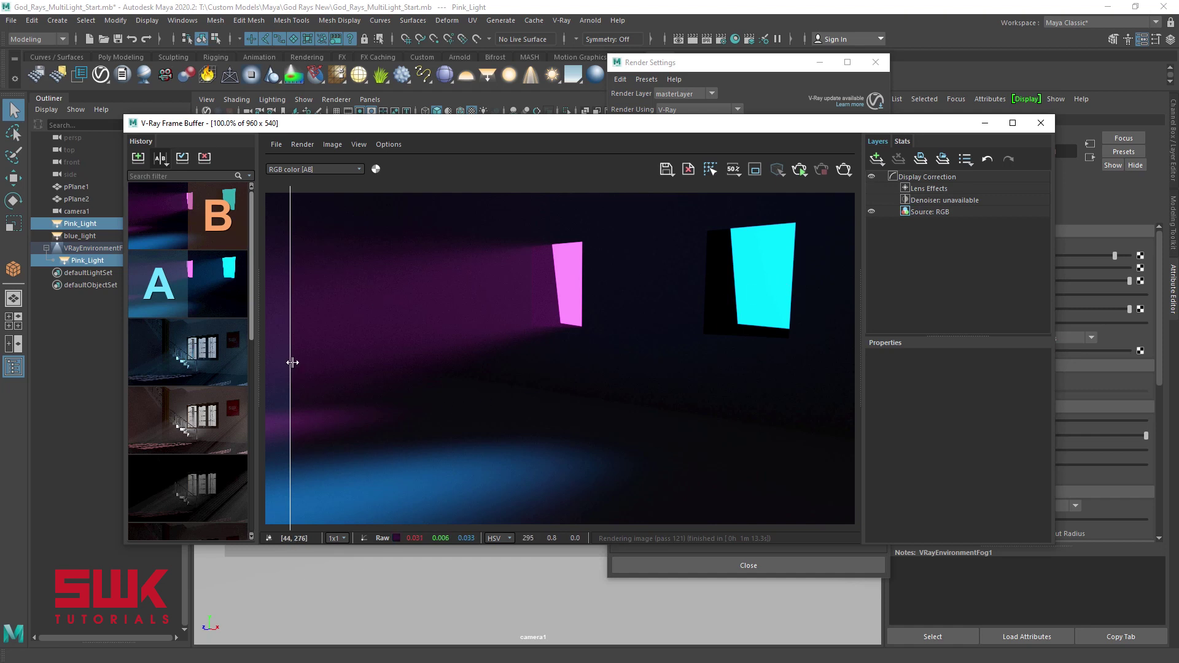
drag(293, 362, 268, 371)
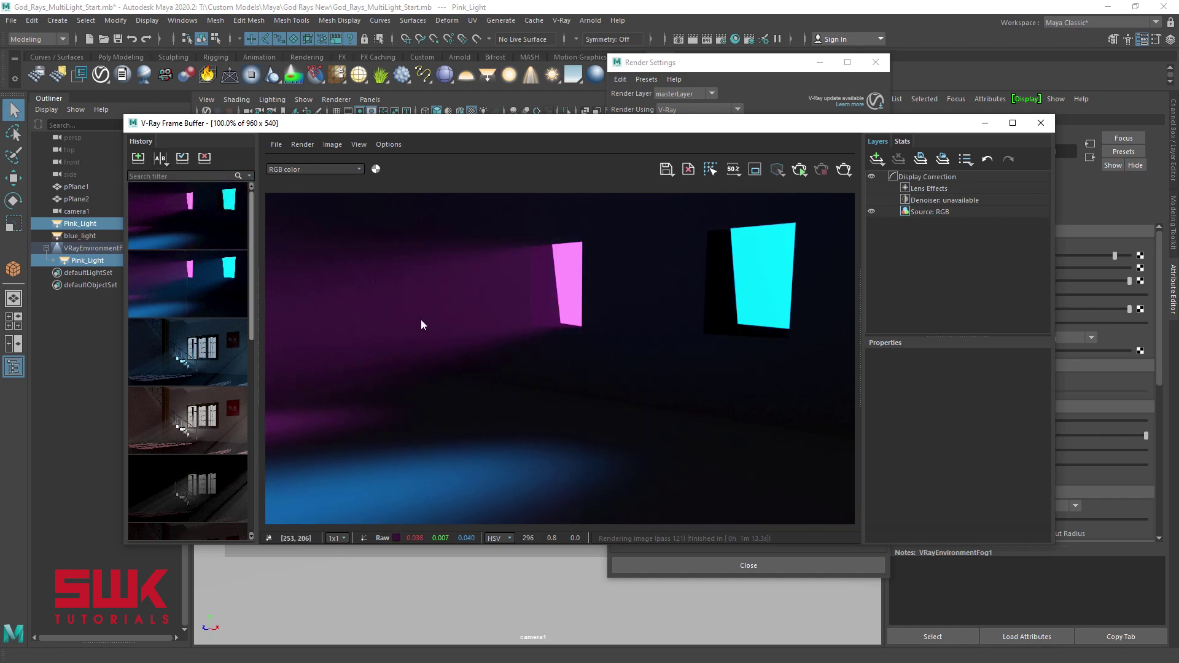